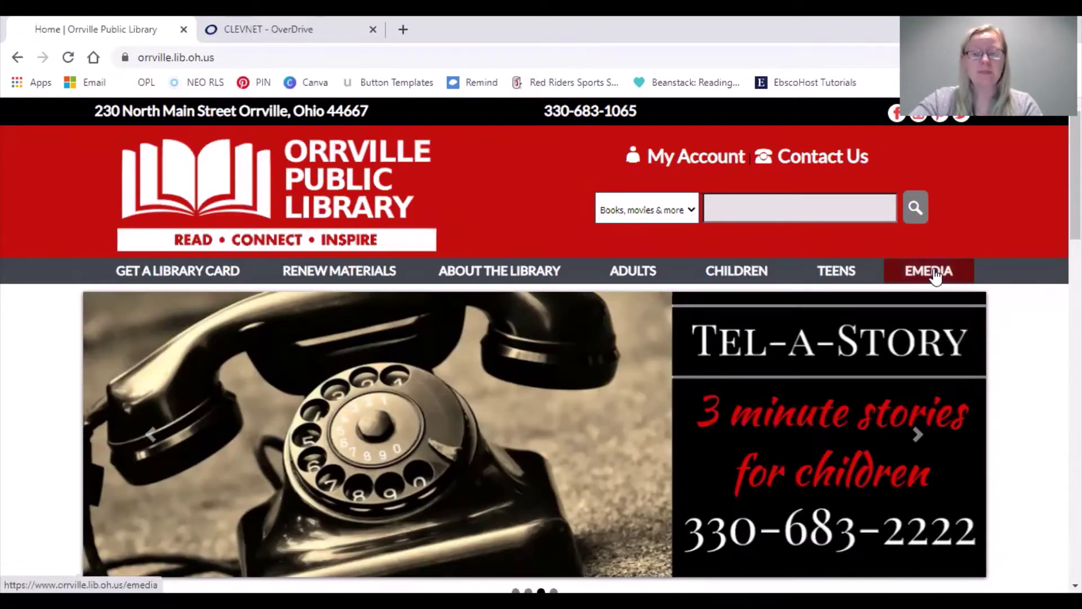
# Go to the library's eMedia page and scroll to the CLEVNET Overdrive section
pyautogui.click(934, 275)
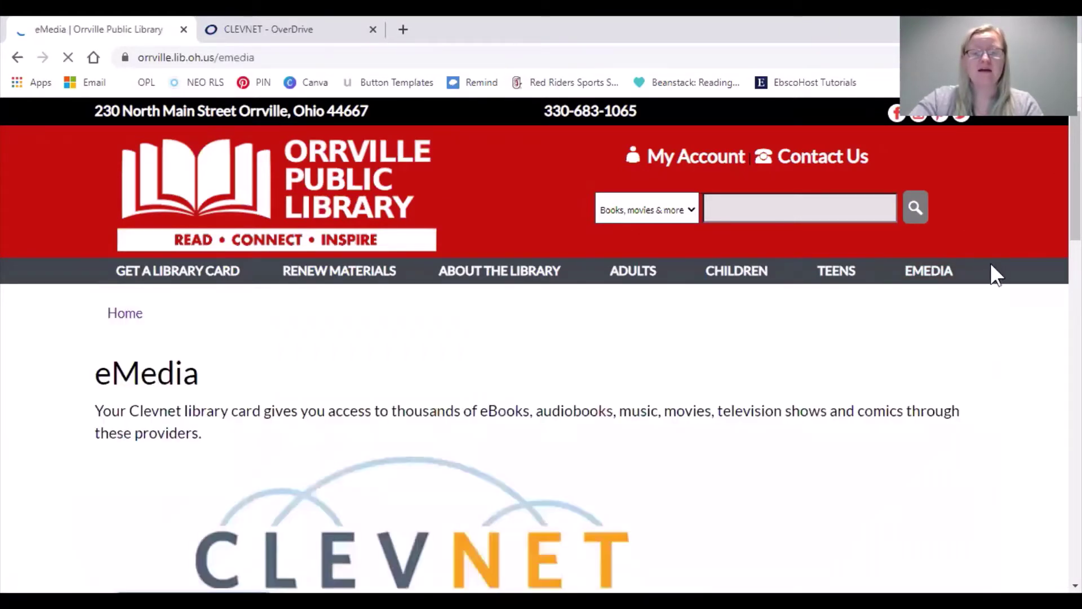
pyautogui.scroll(-5, 990, 262)
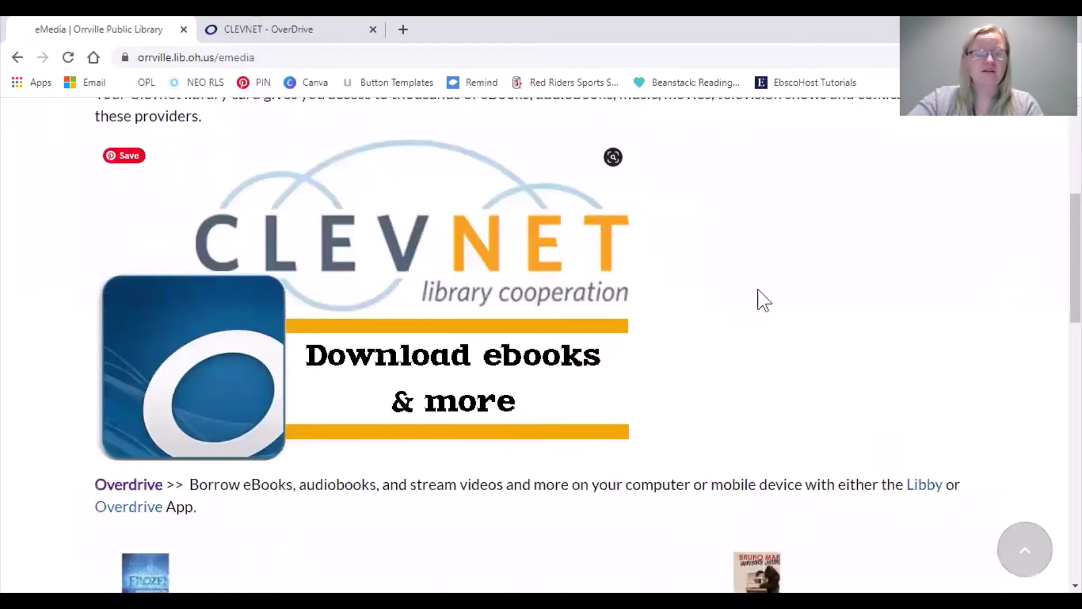
pyautogui.scroll(1, 756, 305)
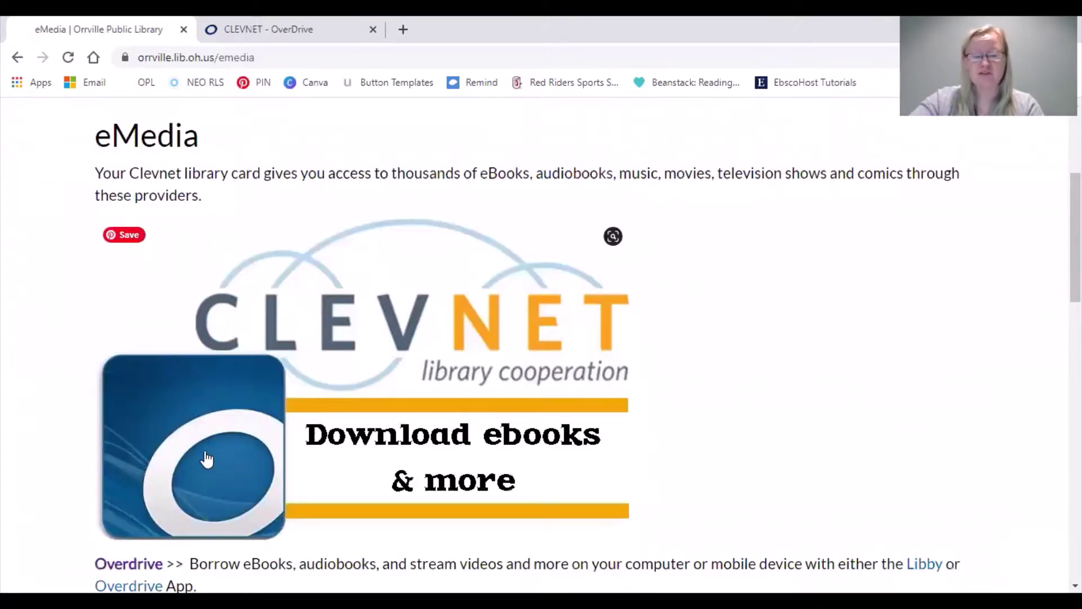
pyautogui.scroll(-1, 210, 454)
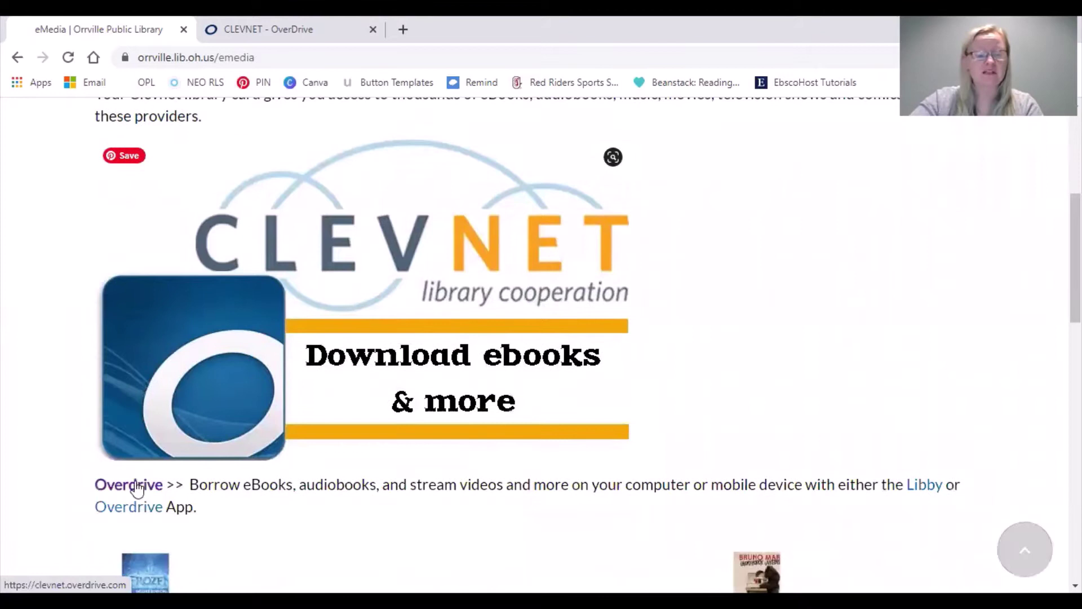
# Open clevnet.overdrive.com in a new tab and sign in with the library card
pyautogui.click(261, 326)
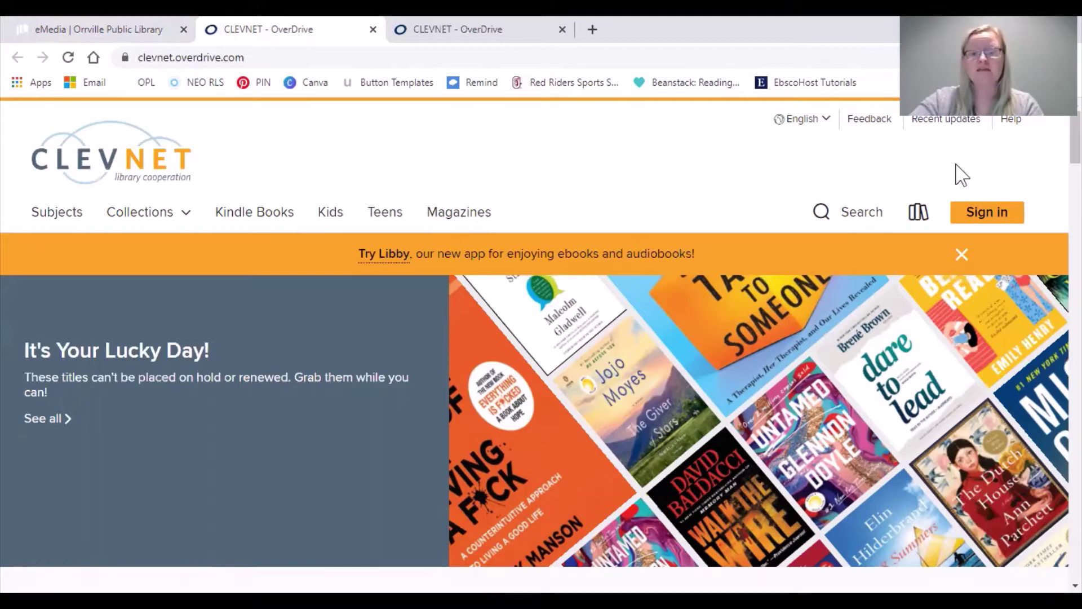
pyautogui.click(978, 214)
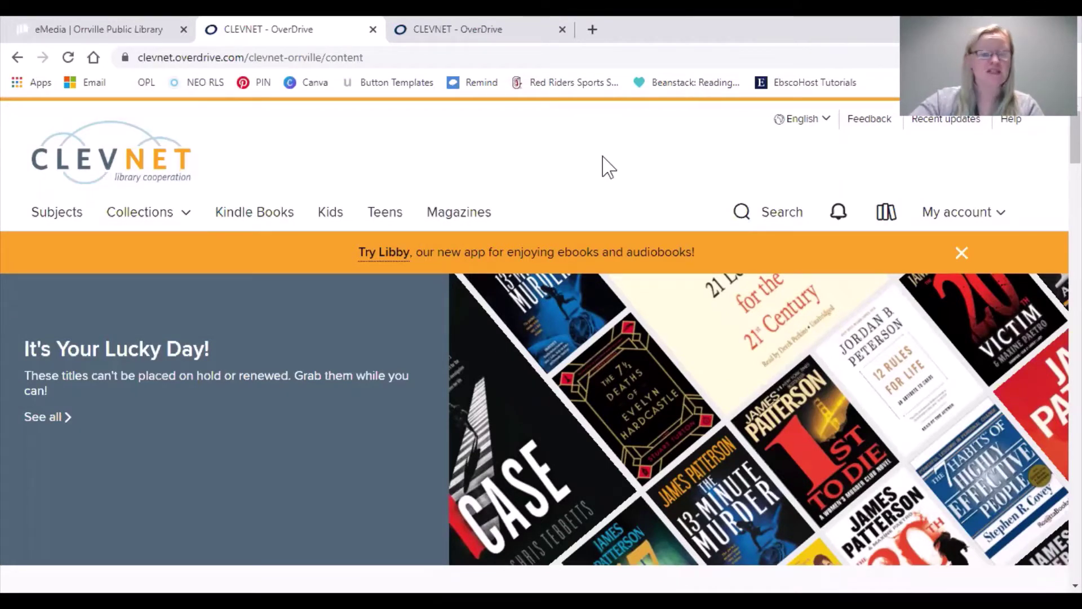
# Open the Teens collection and scroll past Fierce Females to the Teen Thrillers row
pyautogui.click(381, 214)
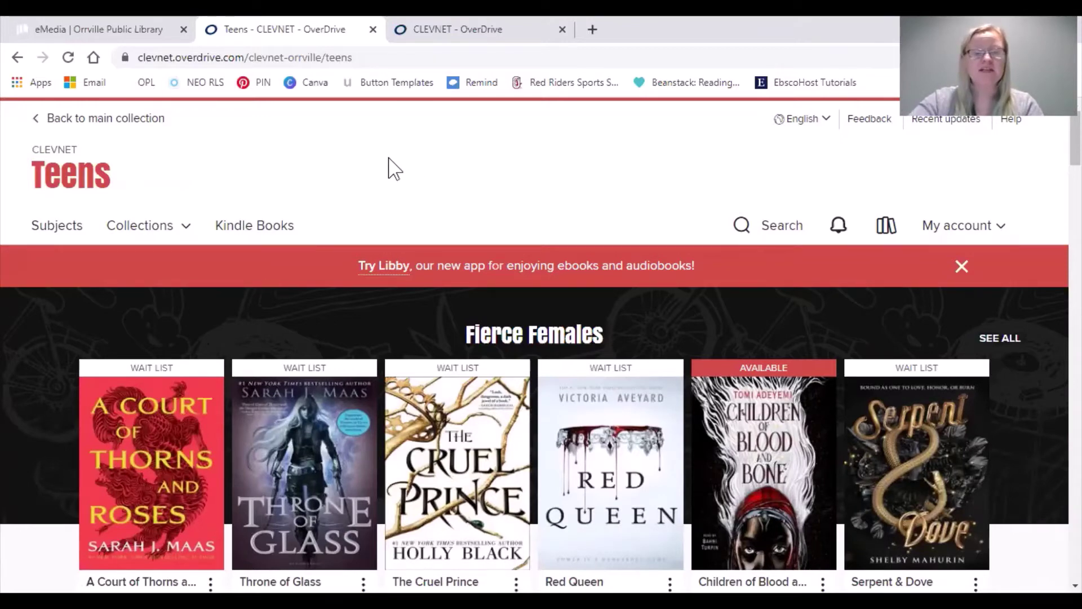
pyautogui.scroll(-1, 381, 164)
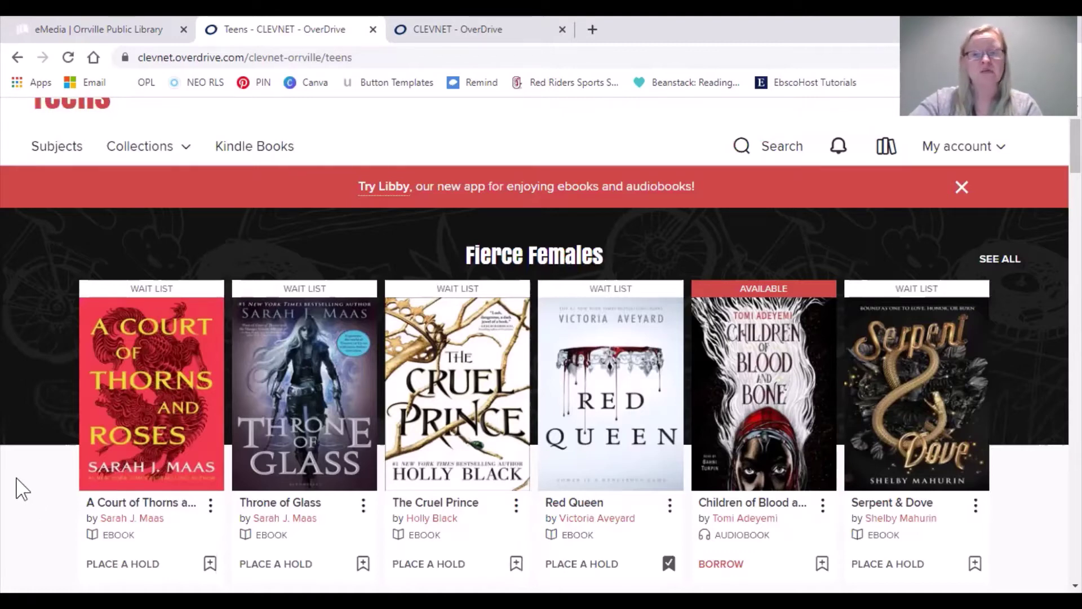
pyautogui.scroll(-7, 21, 488)
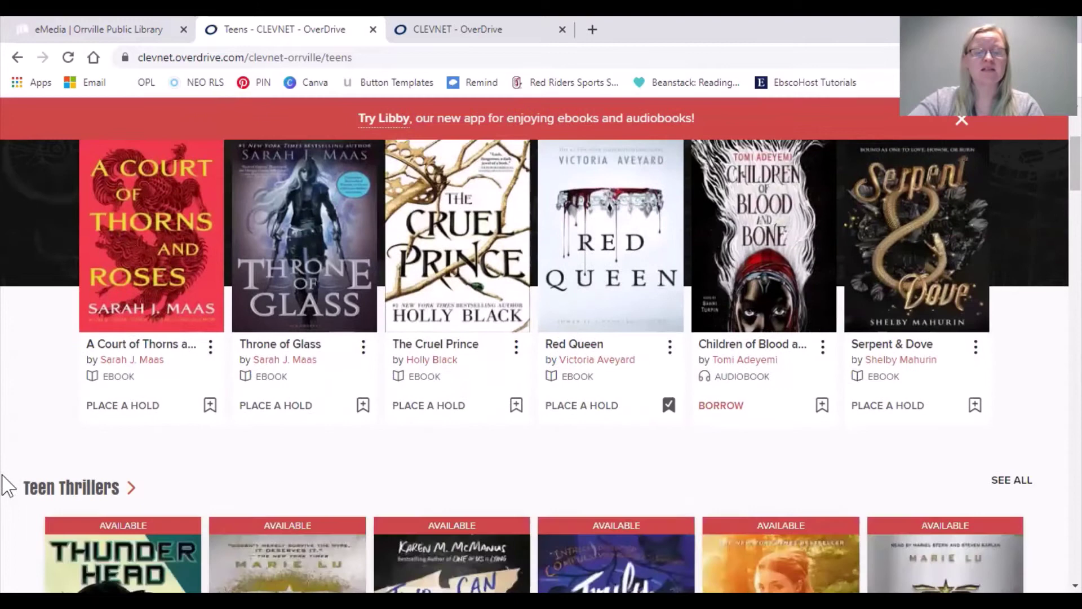
pyautogui.scroll(-1, 7, 482)
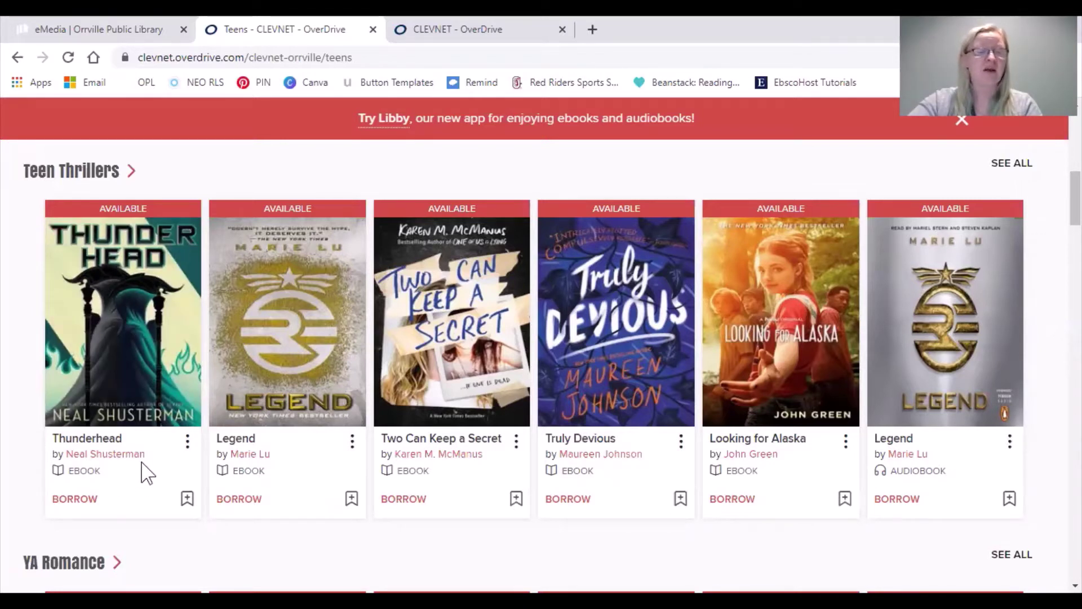
# Open Thunderhead's details, check how many copies are available, and start borrowing it
pyautogui.click(98, 371)
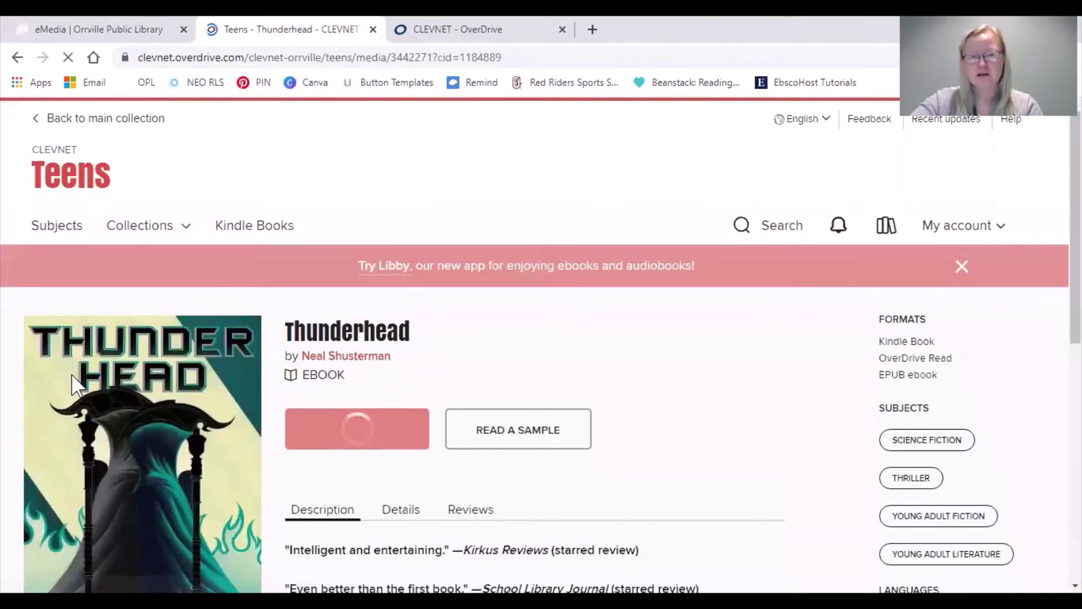
pyautogui.scroll(-1, 747, 386)
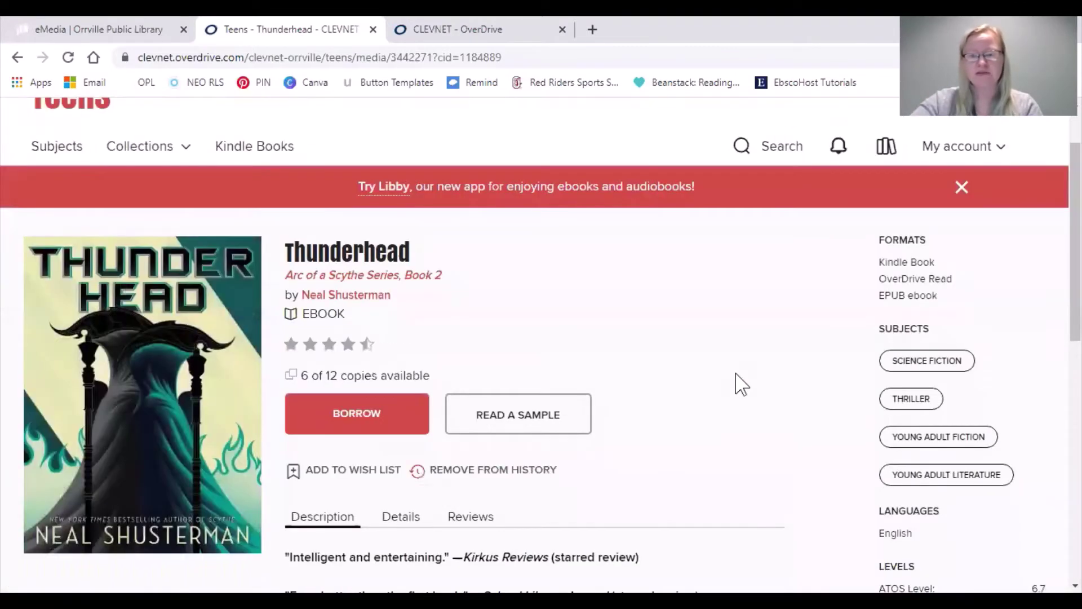
pyautogui.scroll(-1, 736, 374)
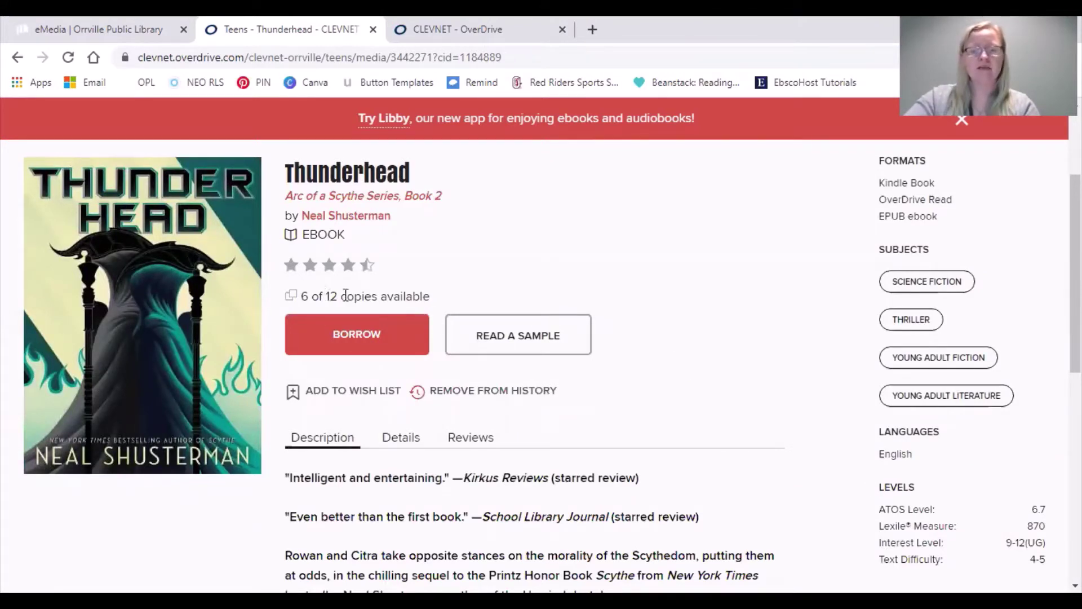
pyautogui.moveTo(323, 296); pyautogui.dragTo(442, 290)
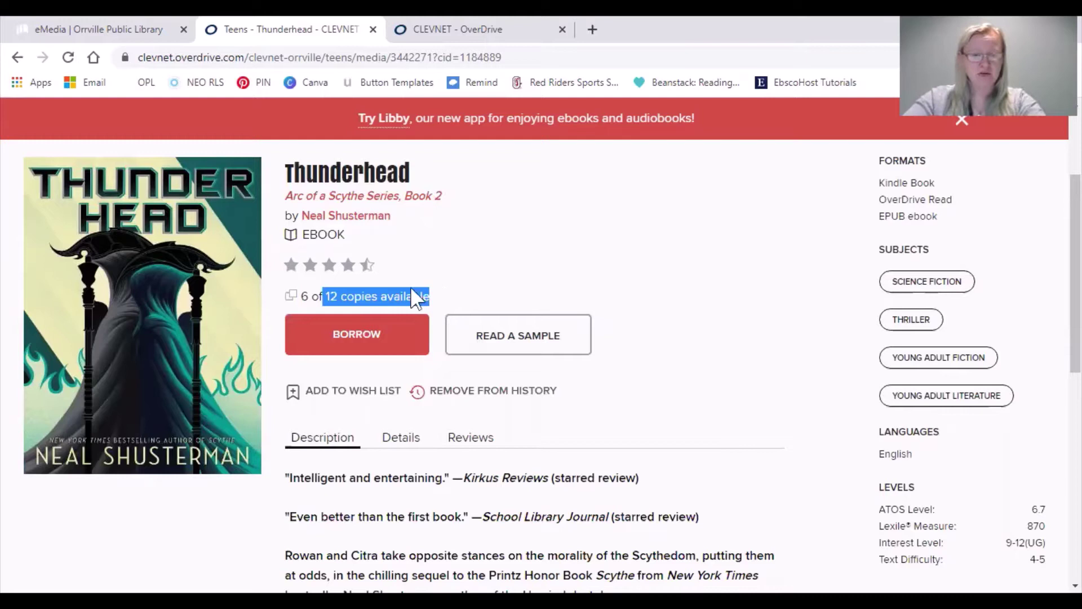
pyautogui.click(366, 301)
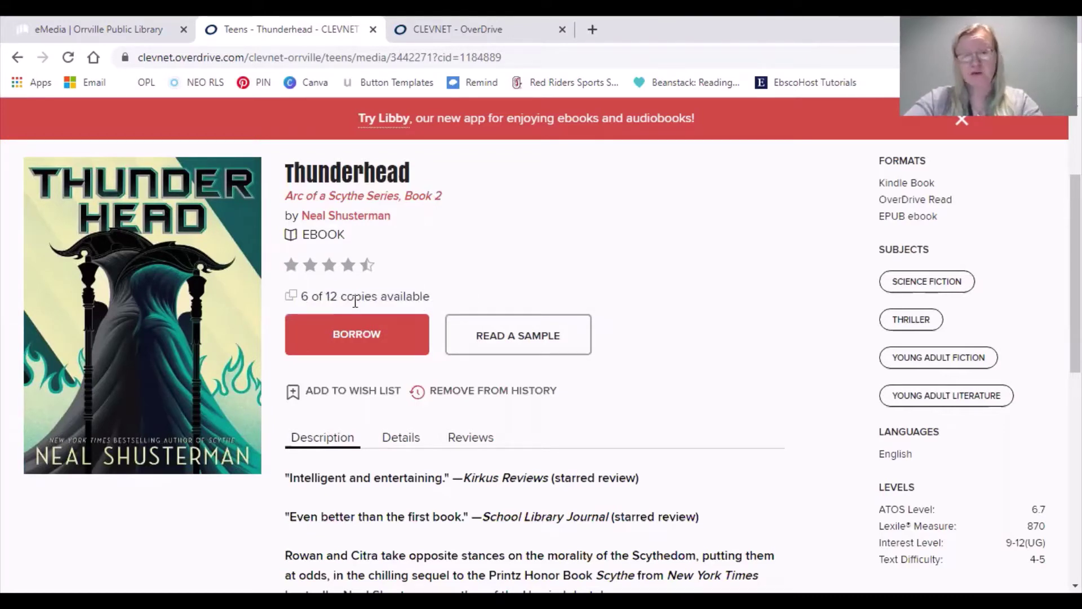
pyautogui.click(367, 265)
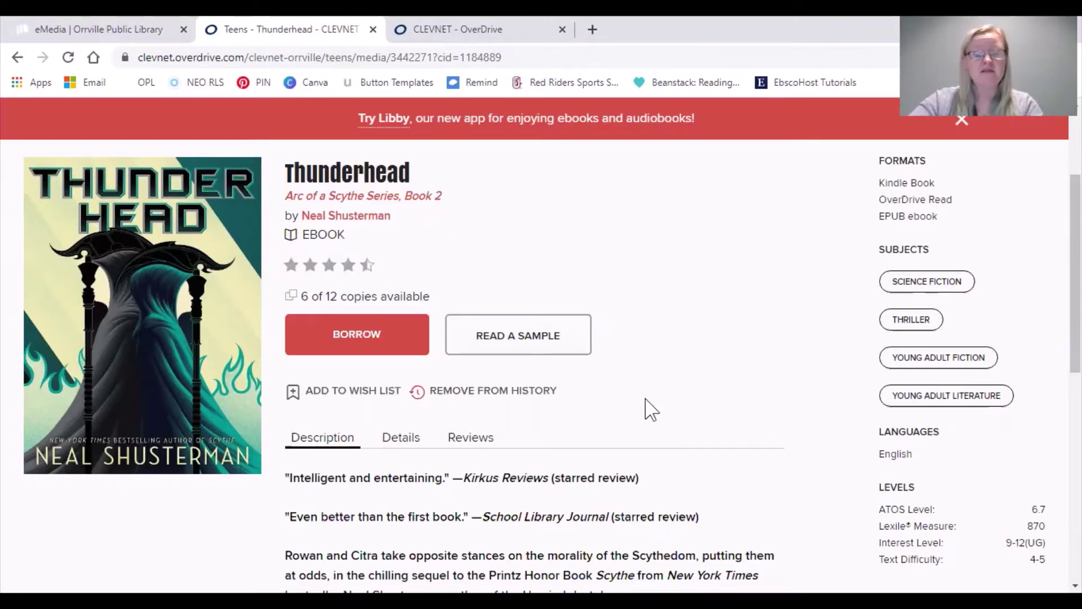
pyautogui.scroll(-1, 648, 406)
pyautogui.scroll(1, 663, 360)
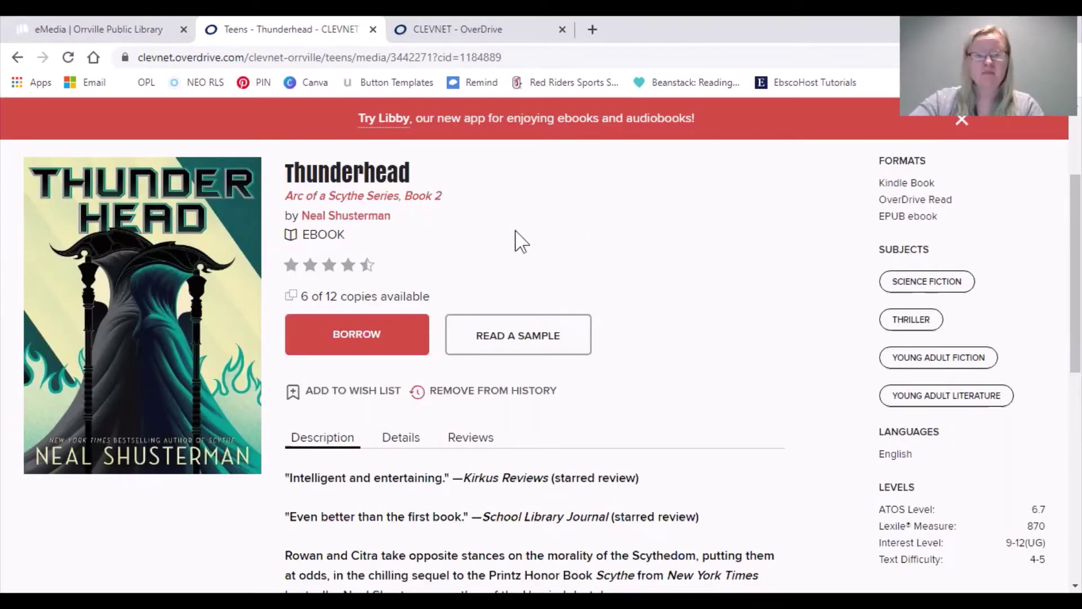
pyautogui.click(349, 338)
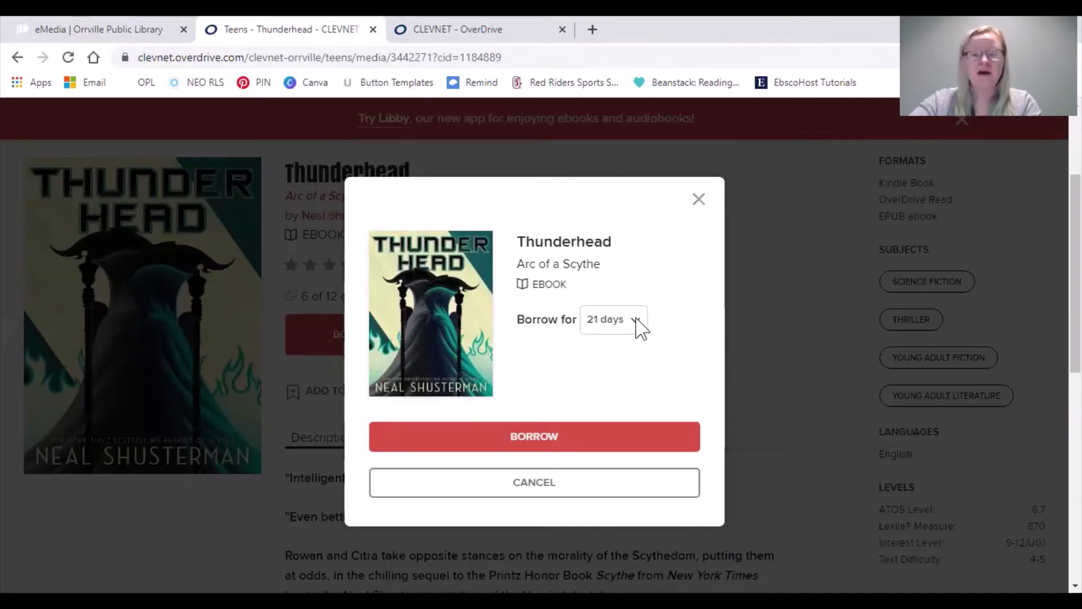
# Borrow Thunderhead with the loan period kept at 21 days
pyautogui.click(635, 322)
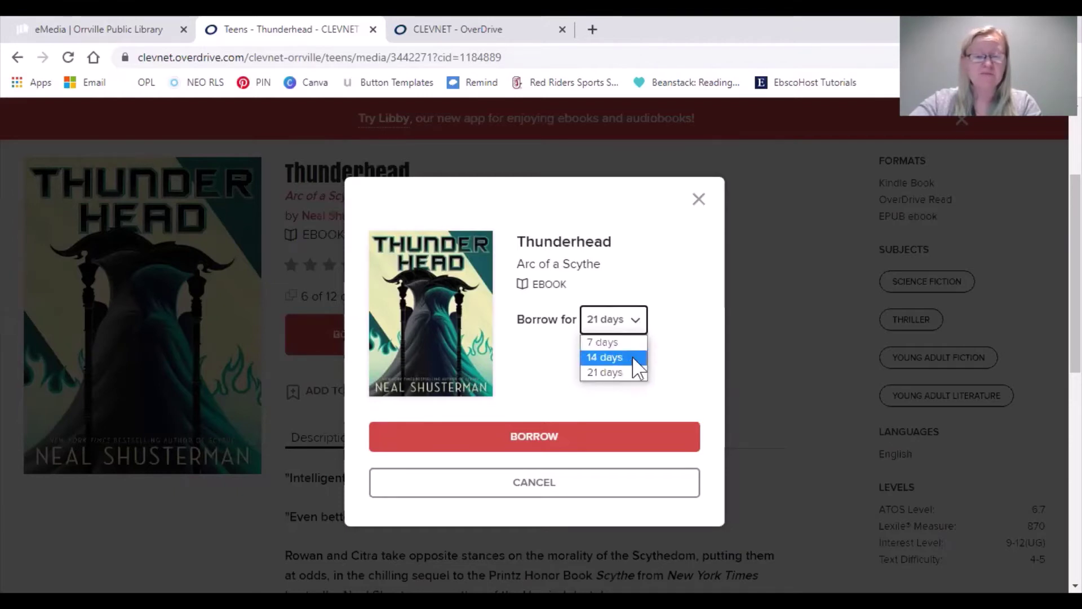
pyautogui.click(626, 370)
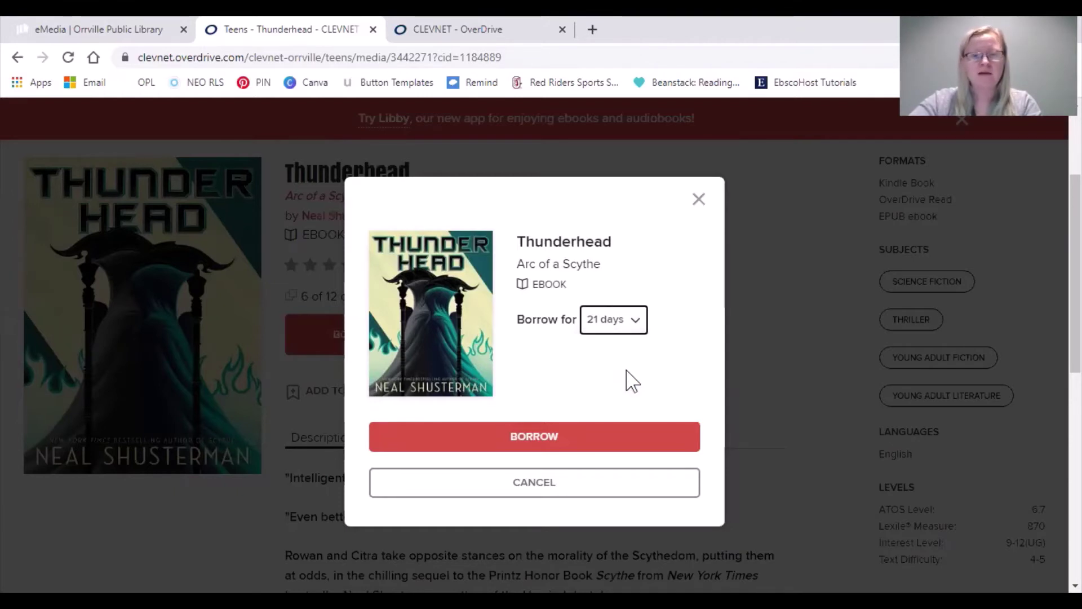
pyautogui.click(625, 378)
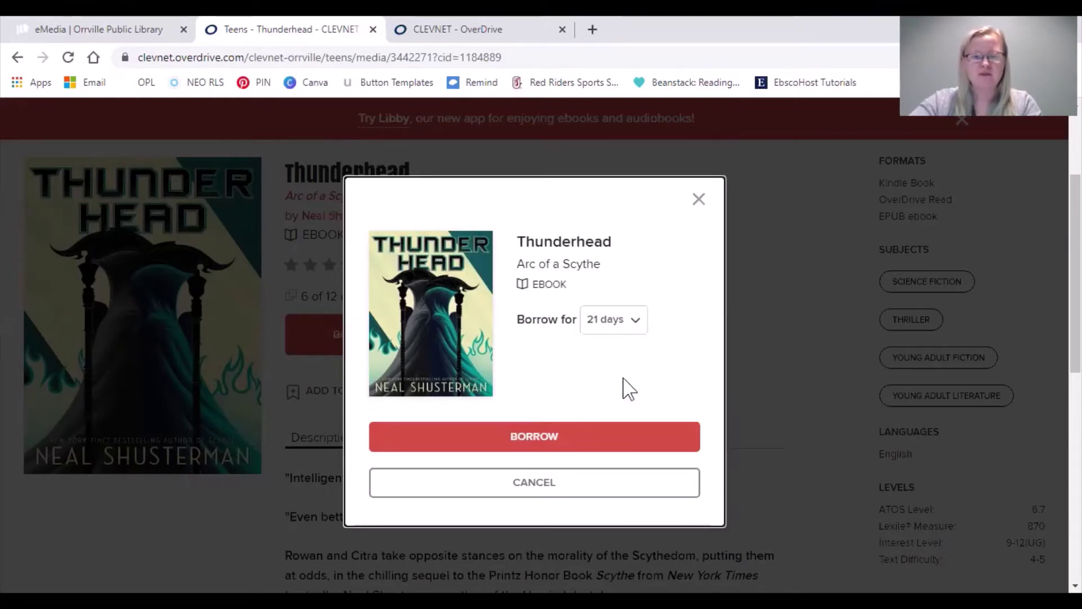
pyautogui.click(540, 439)
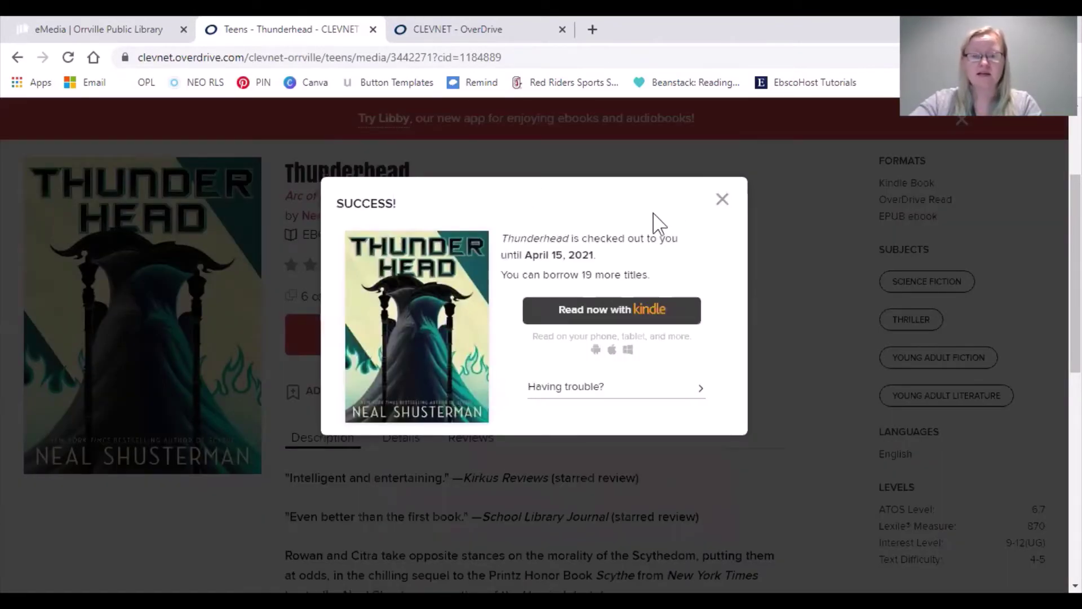
# Check the April 15, 2021 due date and reveal the Read now in browser option
pyautogui.moveTo(597, 256); pyautogui.dragTo(524, 257)
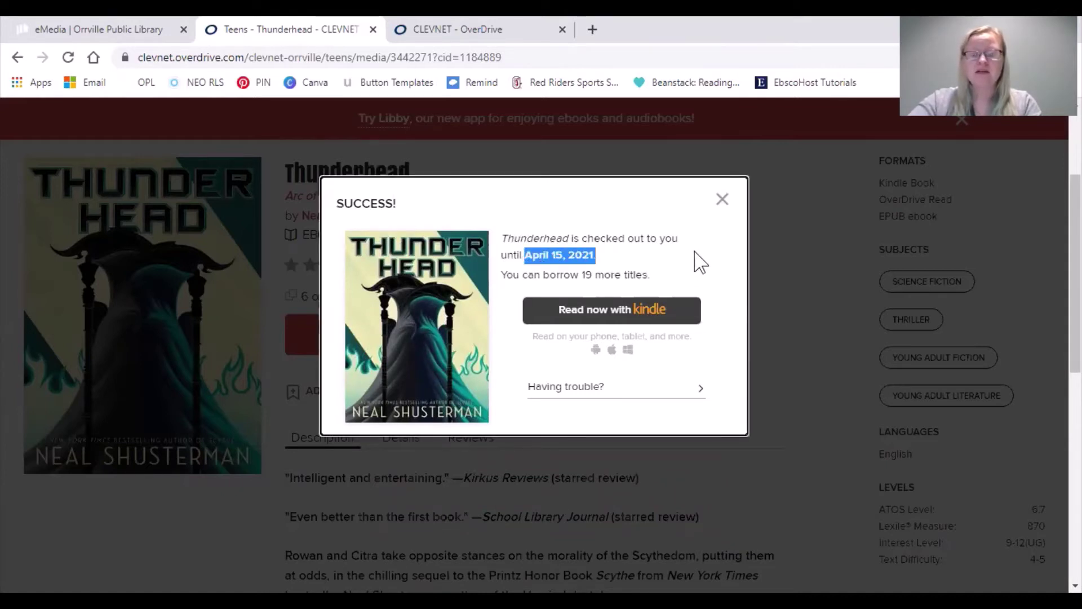
pyautogui.click(699, 260)
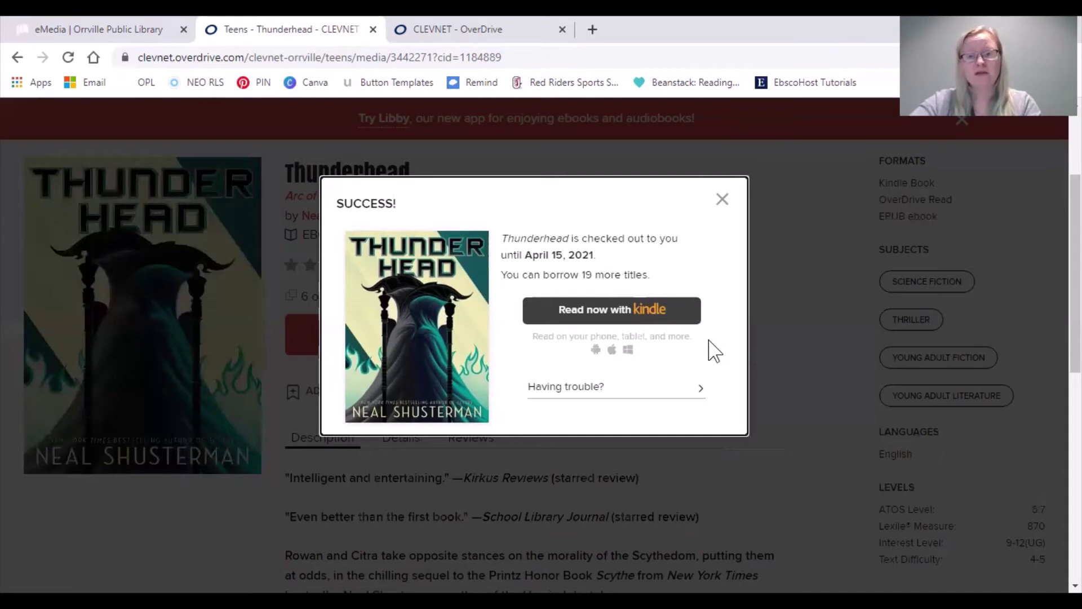
pyautogui.click(606, 389)
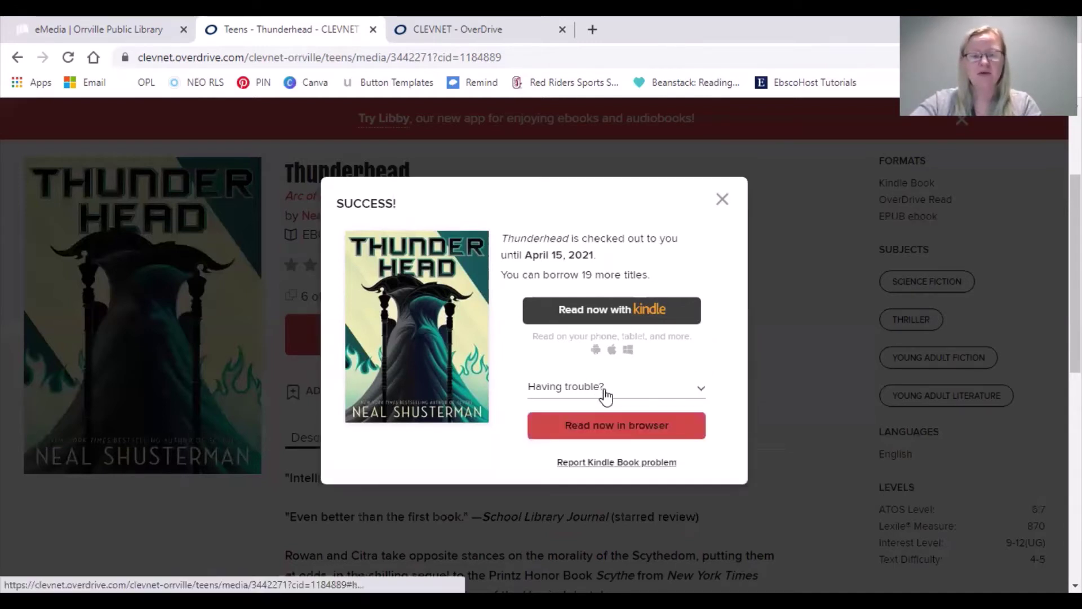
# Open Thunderhead in OverDrive Read and page back to the beginning of the book
pyautogui.click(647, 428)
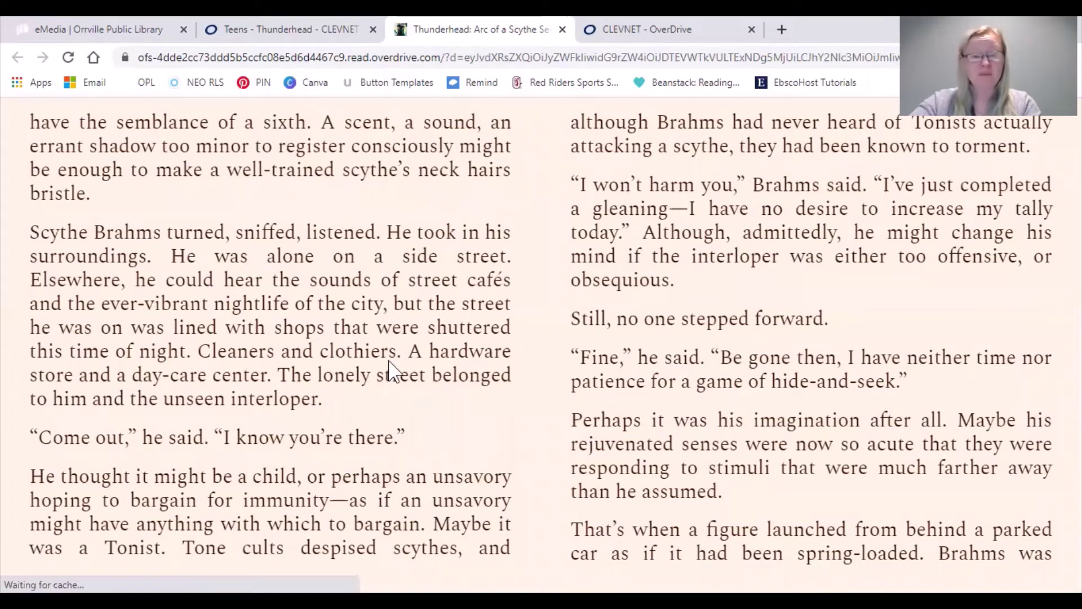
pyautogui.click(148, 329)
pyautogui.click(148, 328)
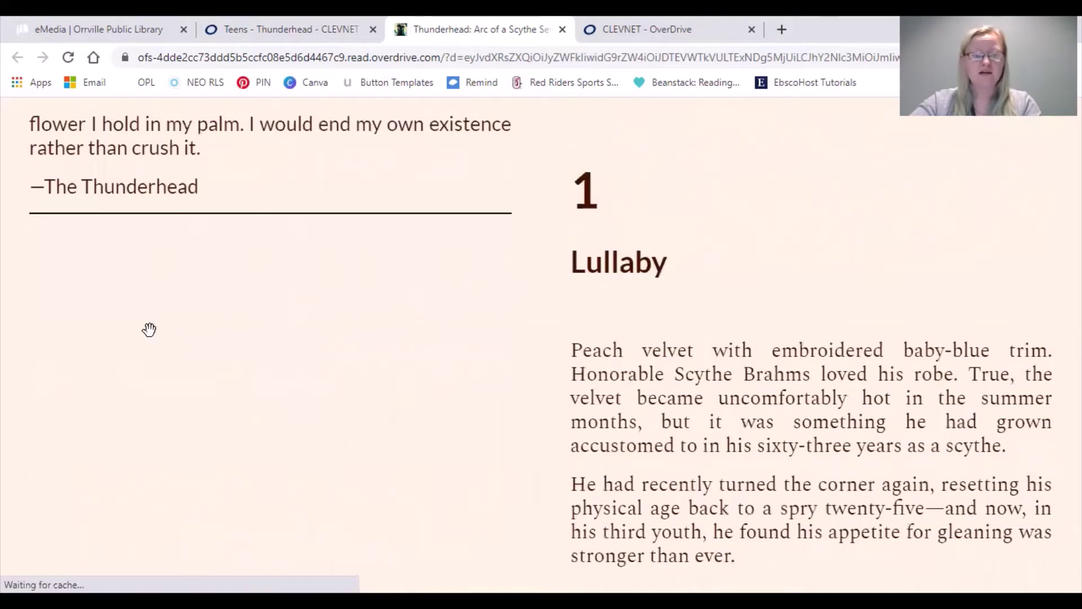
pyautogui.click(150, 326)
pyautogui.click(152, 324)
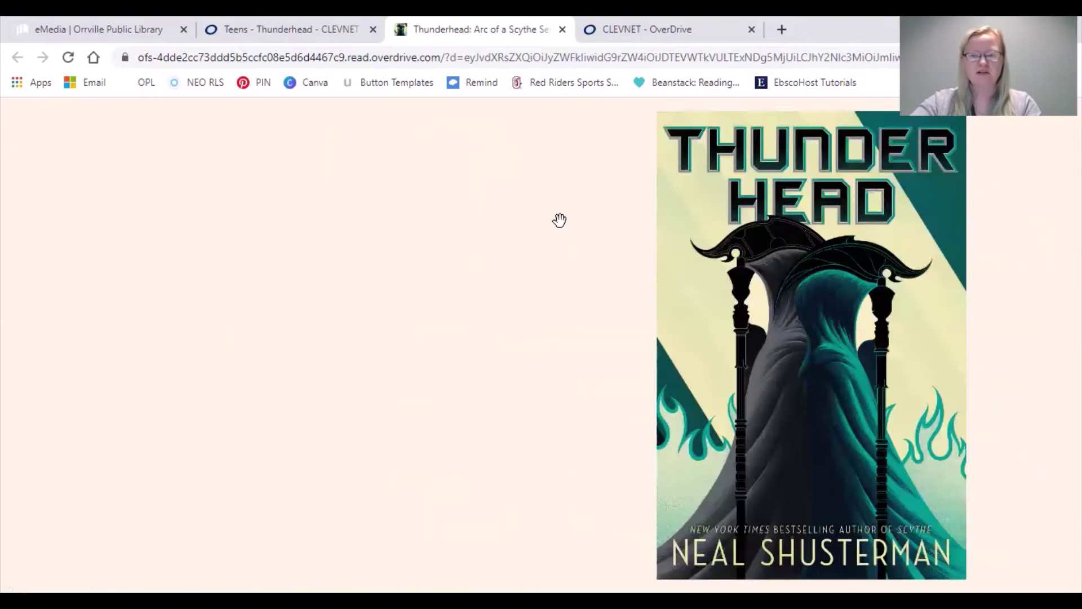
# Page through title, dedication and Acknowledgments to Part One, then show the progress panel
pyautogui.click(852, 357)
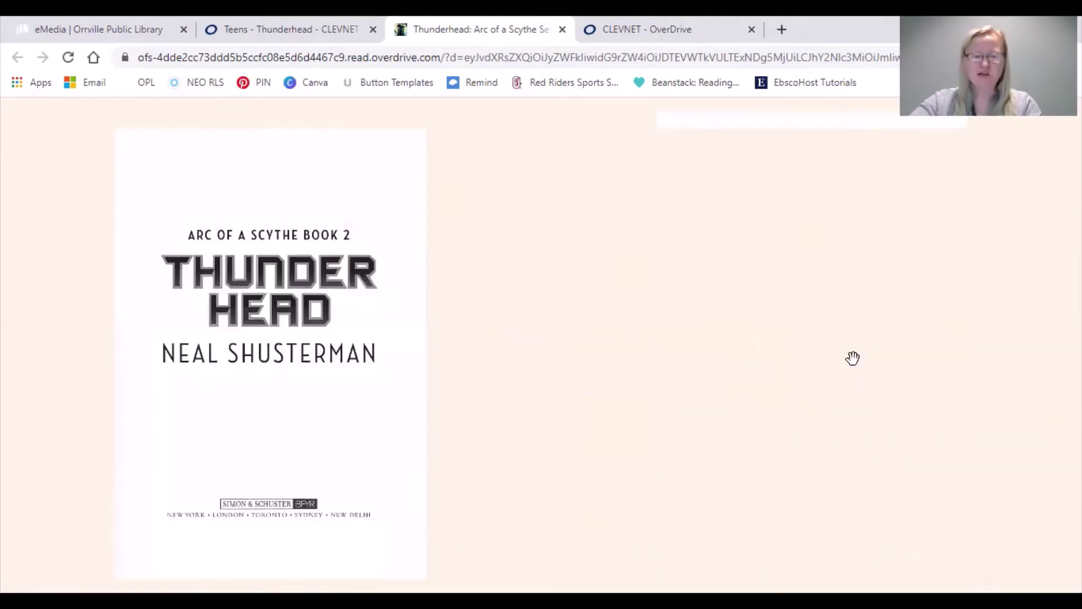
pyautogui.click(859, 352)
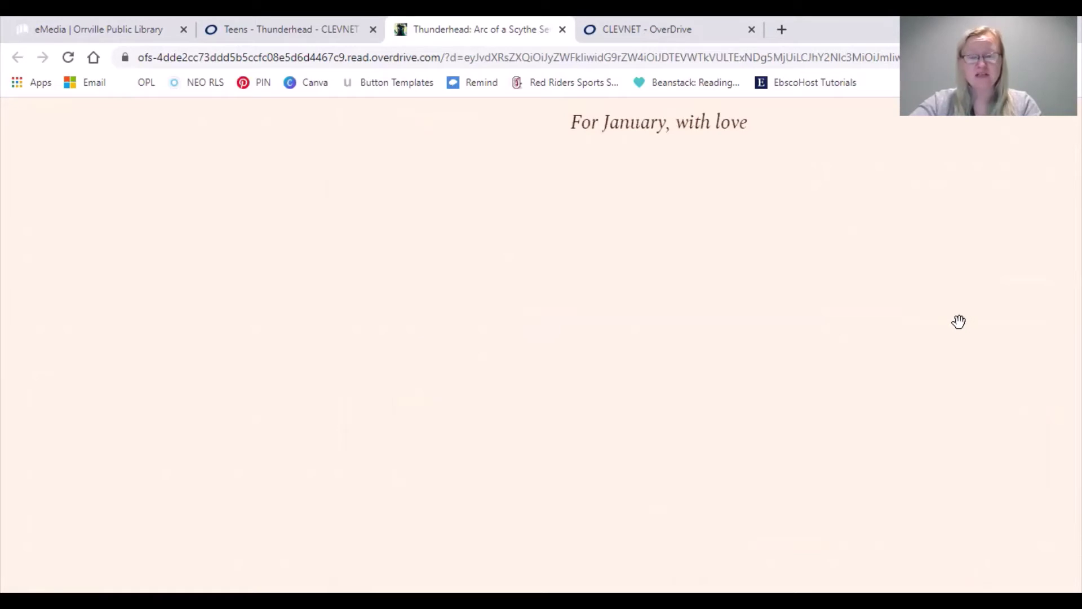
pyautogui.click(956, 321)
pyautogui.click(956, 322)
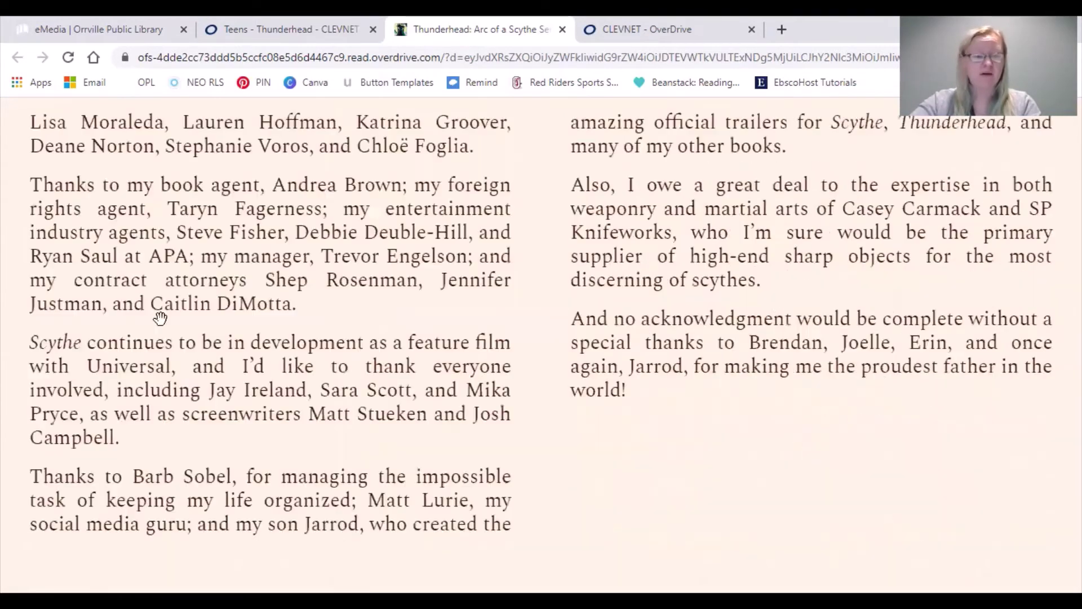
pyautogui.click(39, 324)
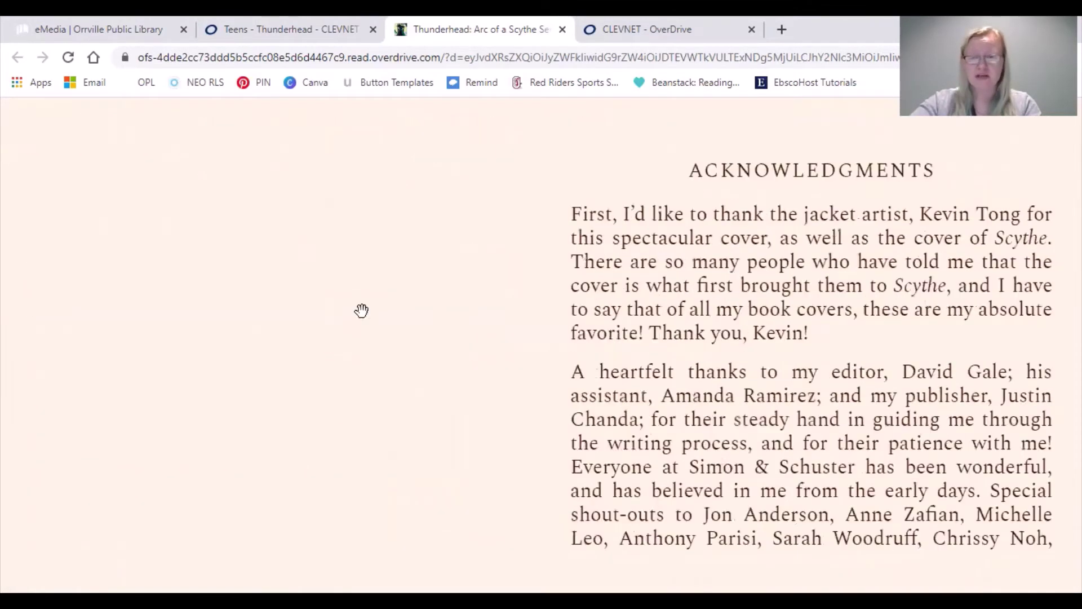
pyautogui.click(976, 300)
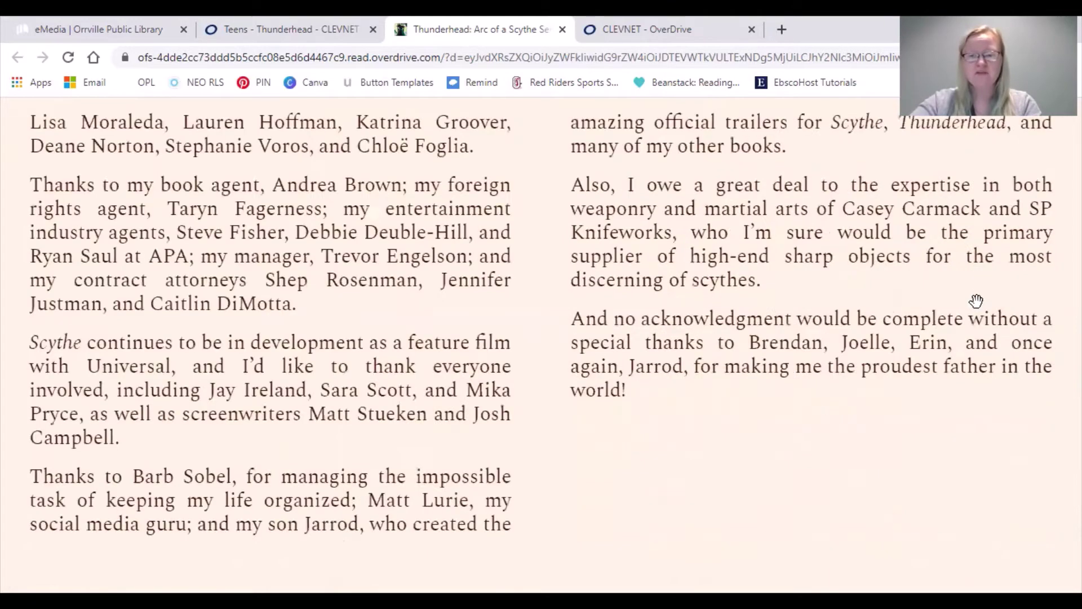
pyautogui.click(974, 300)
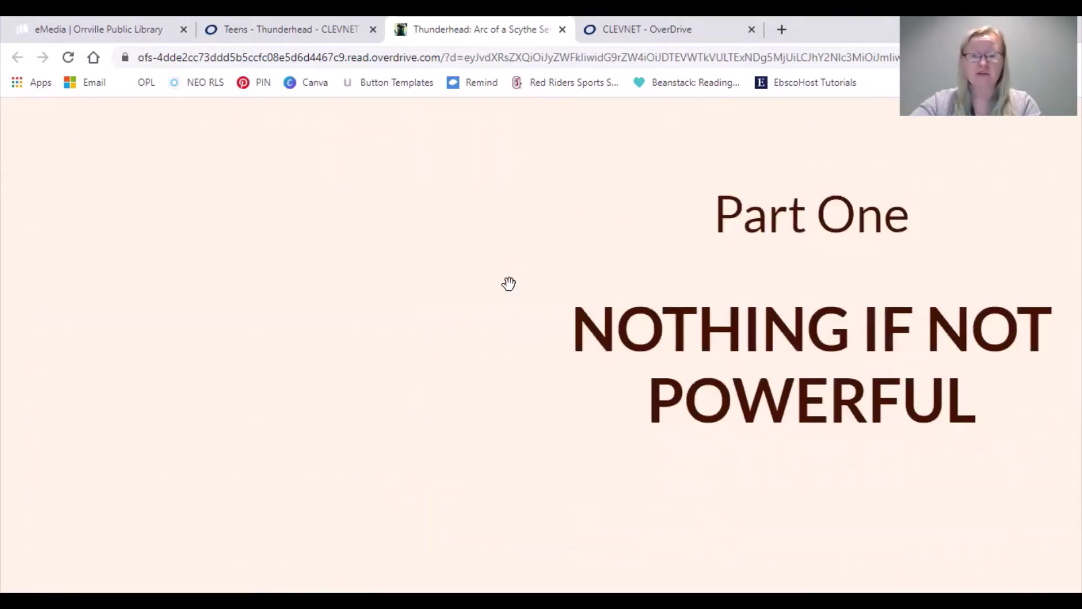
pyautogui.click(510, 111)
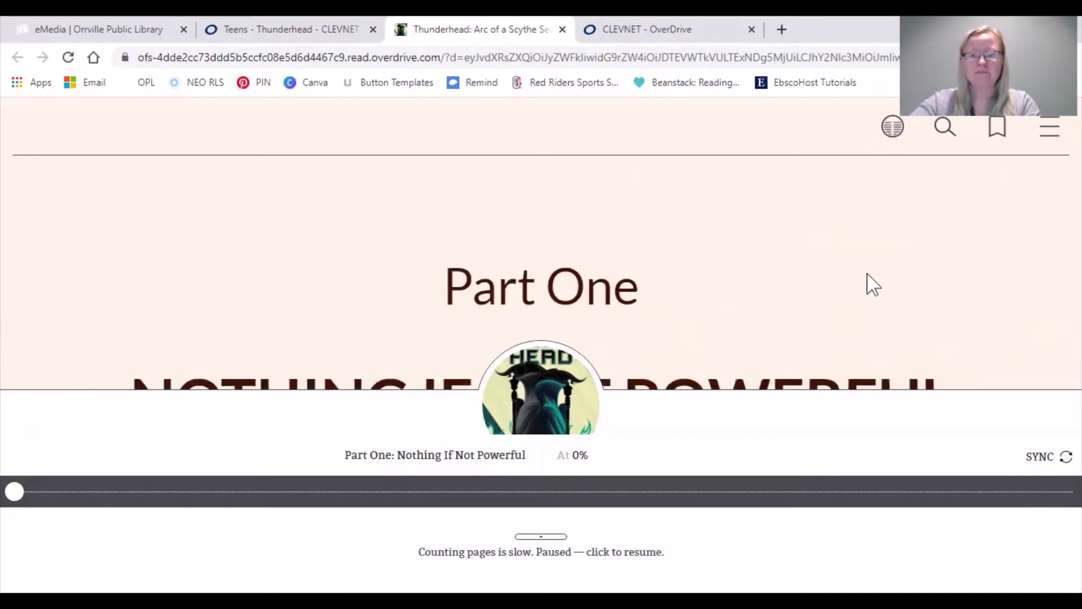
# Turn into Chapter 1: Lullaby at 1% and bring up the reader's side menu
pyautogui.click(861, 285)
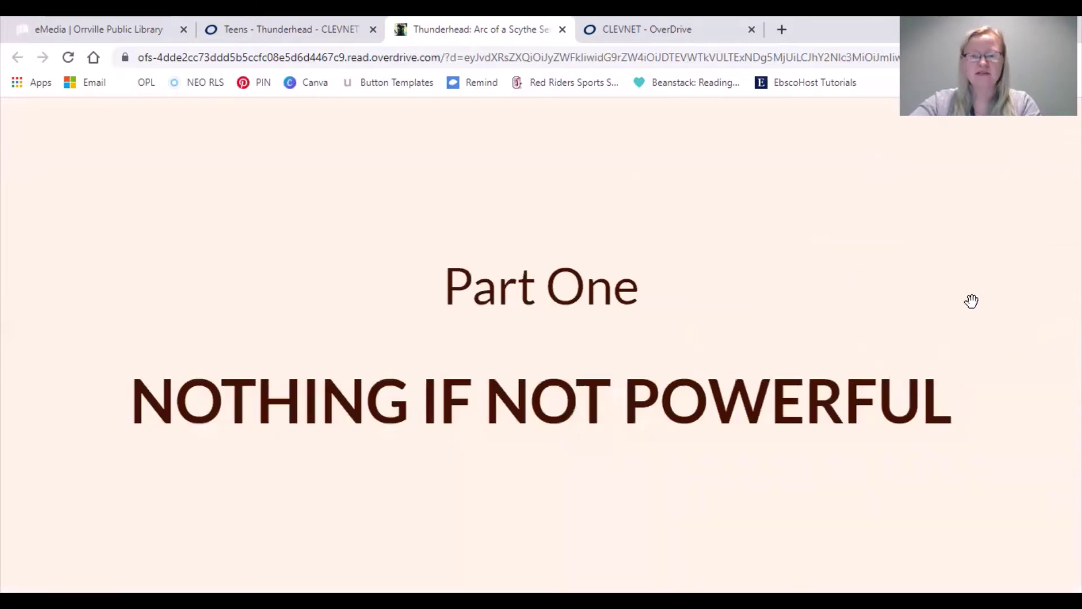
pyautogui.click(1000, 307)
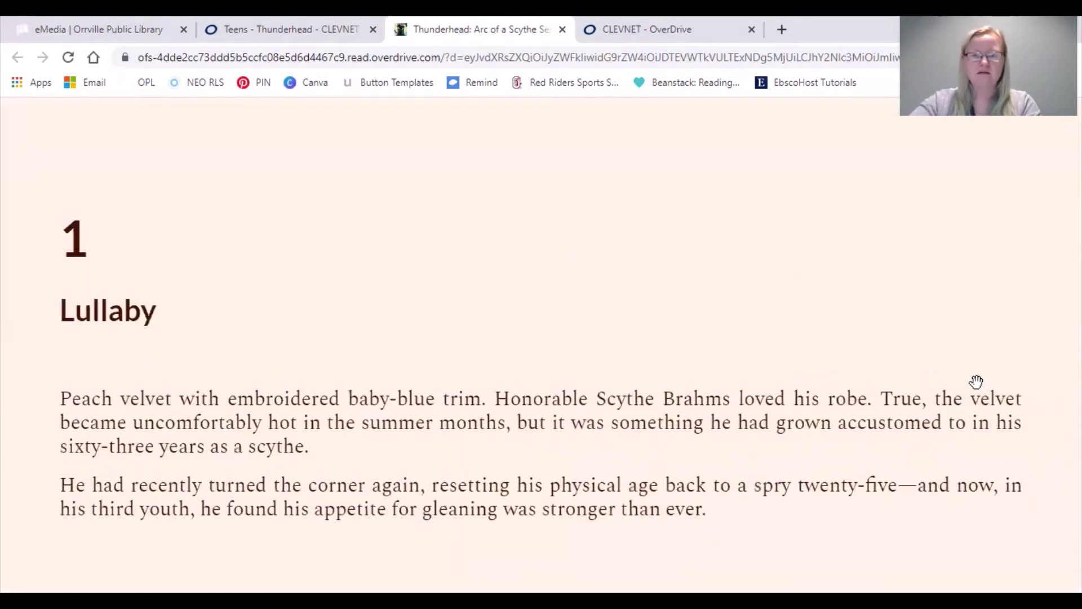
pyautogui.click(538, 127)
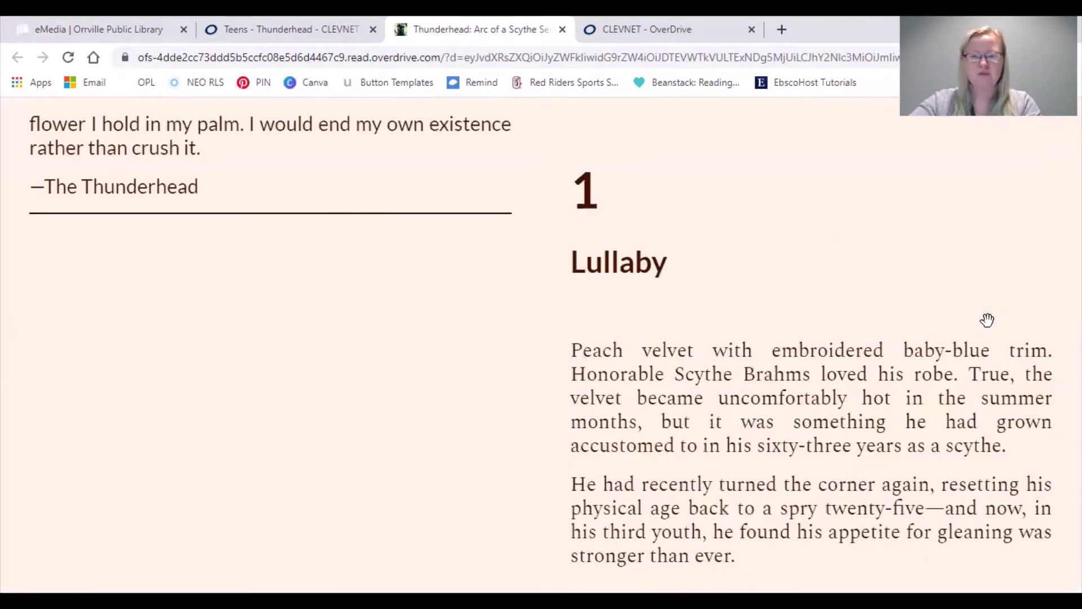
pyautogui.press('Right')
pyautogui.click(542, 130)
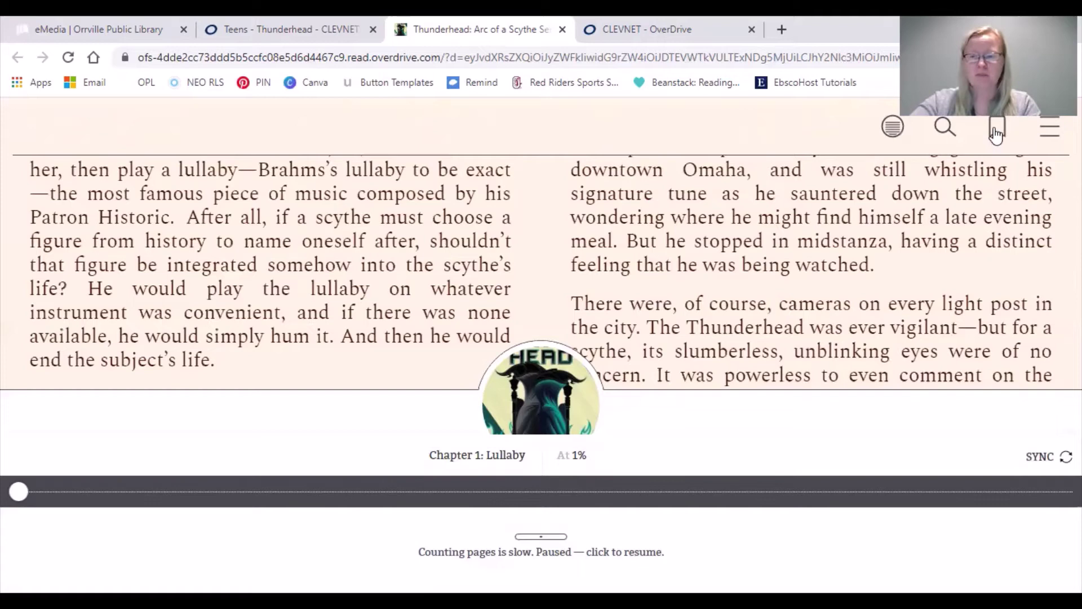
pyautogui.click(1049, 134)
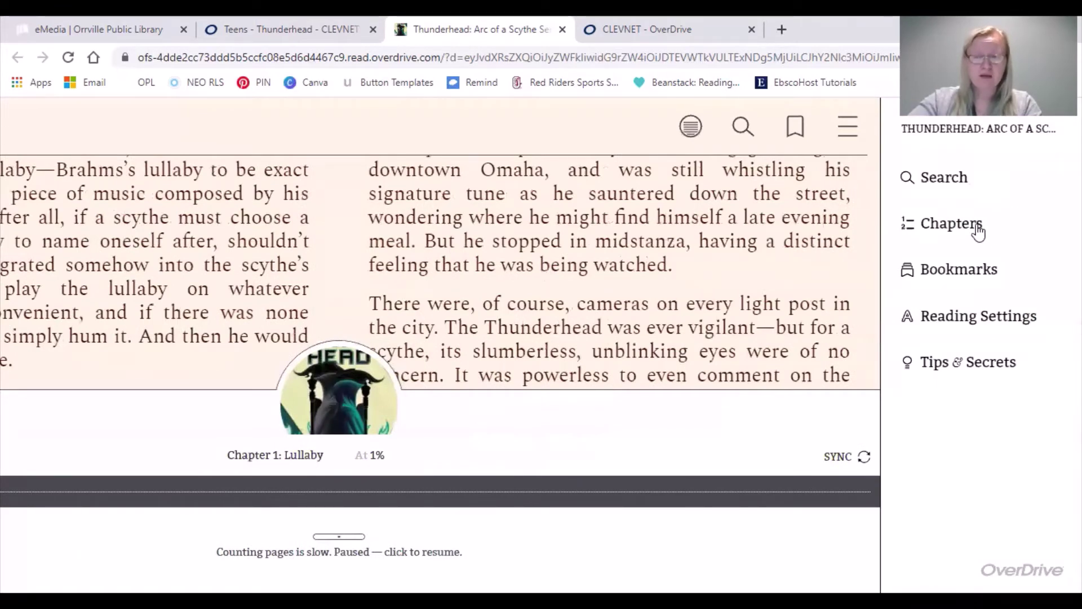
# Scroll through Thunderhead's Chapters list, then go back to the main side menu
pyautogui.click(958, 223)
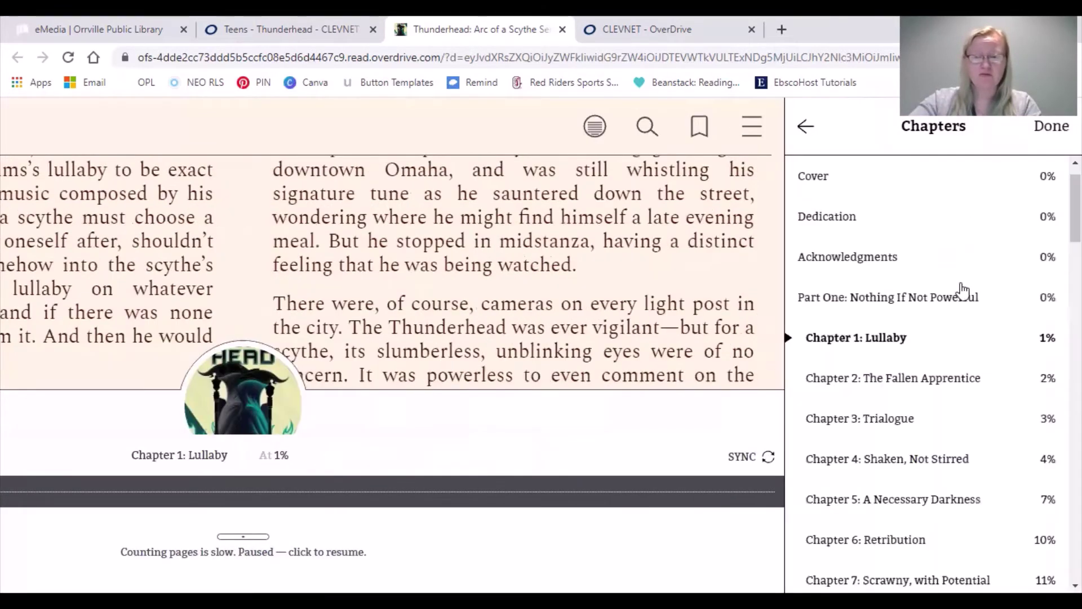
pyautogui.scroll(-2, 966, 296)
pyautogui.scroll(-2, 1031, 265)
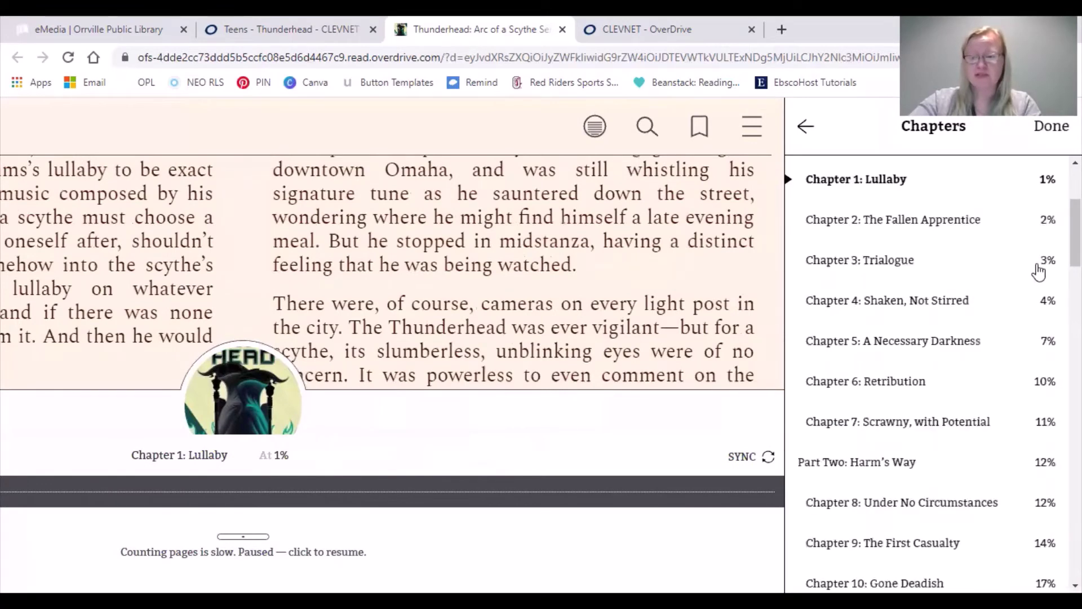
pyautogui.scroll(-5, 1022, 278)
pyautogui.scroll(-3, 1020, 274)
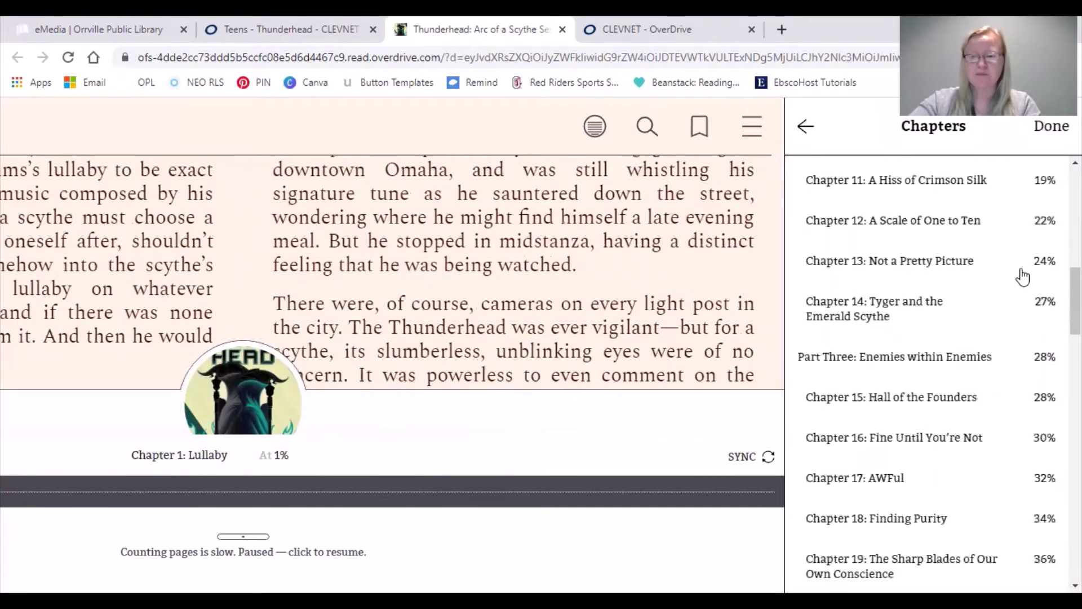
pyautogui.scroll(7, 1020, 267)
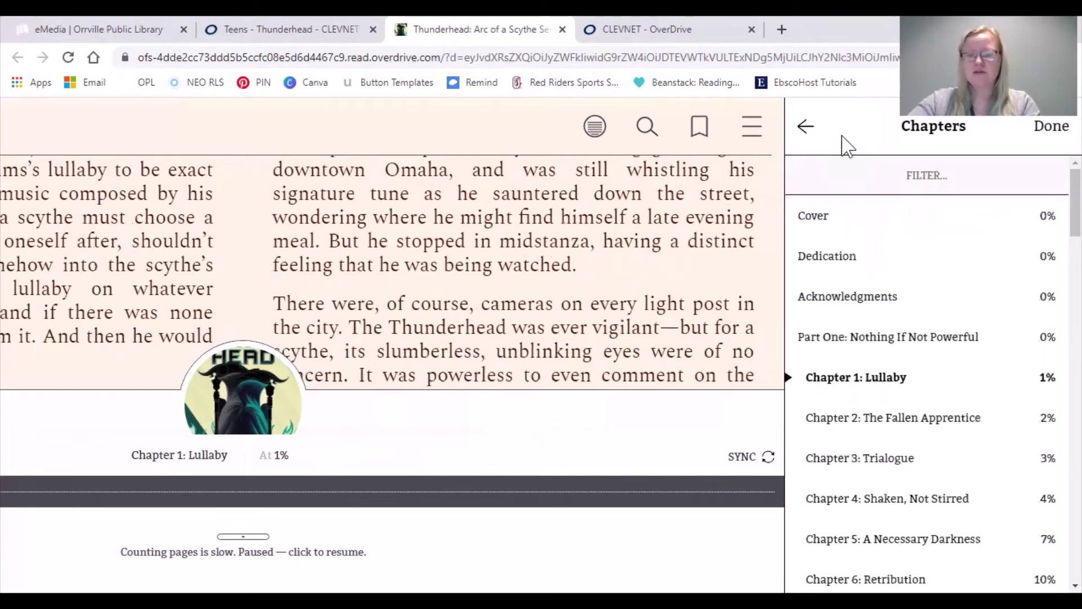
pyautogui.click(807, 127)
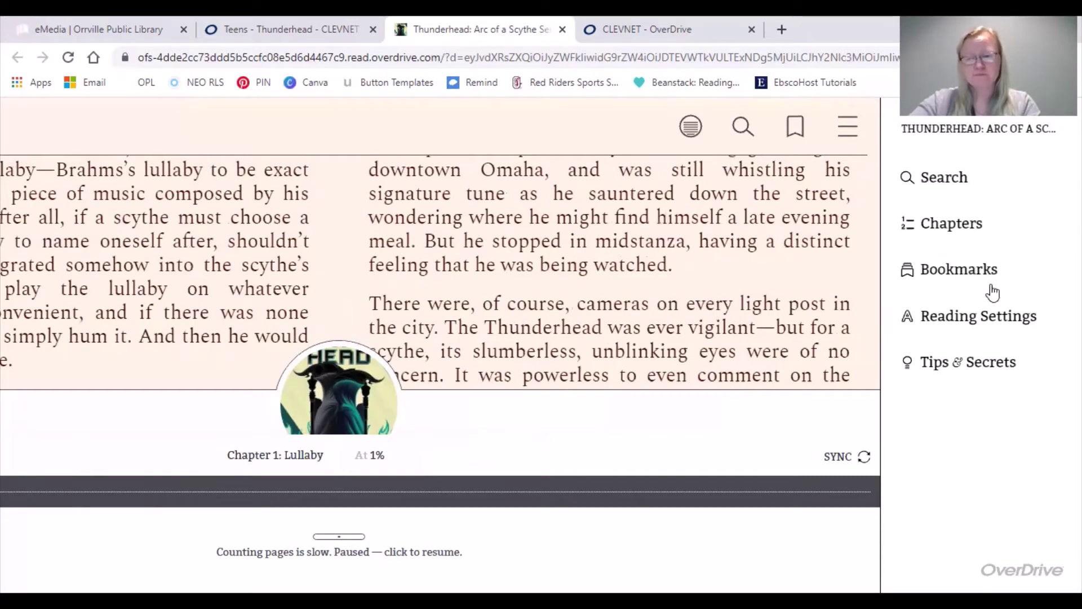
# In Reading Settings, make the Text Scale larger
pyautogui.click(975, 325)
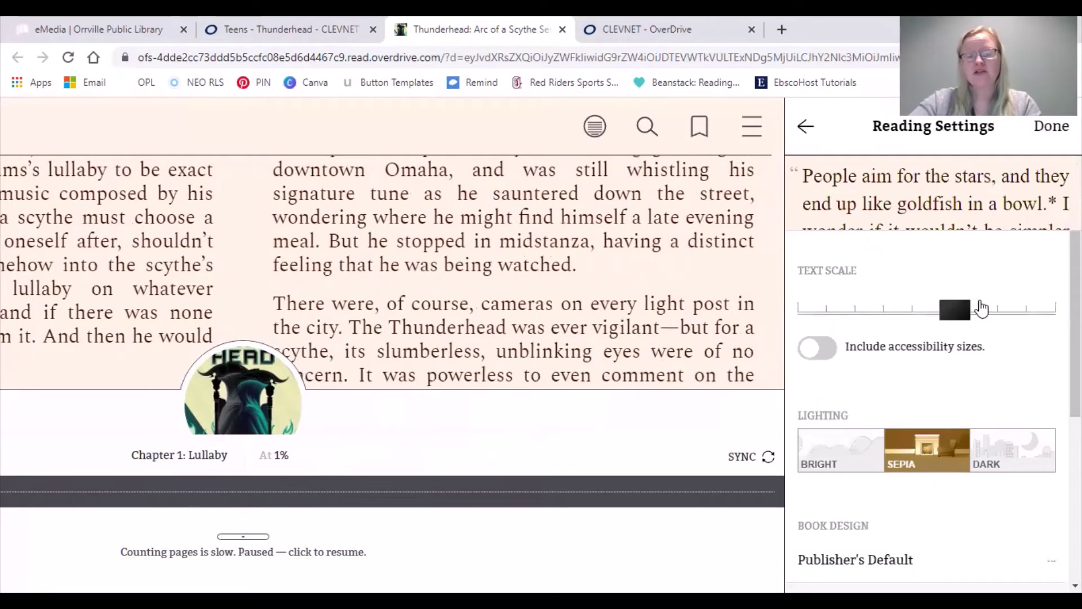
pyautogui.click(938, 318)
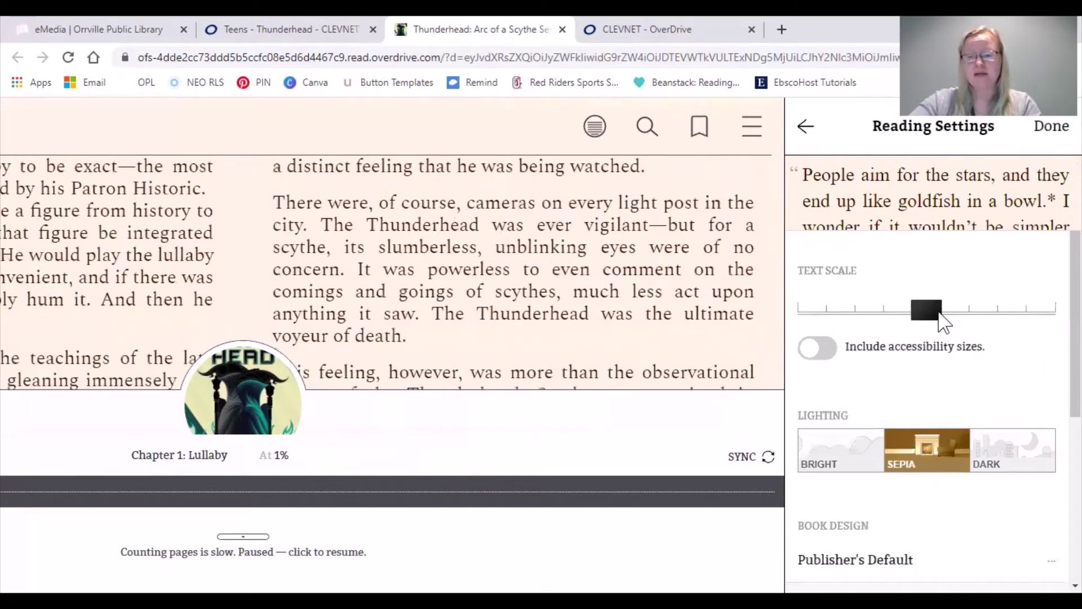
pyautogui.click(985, 320)
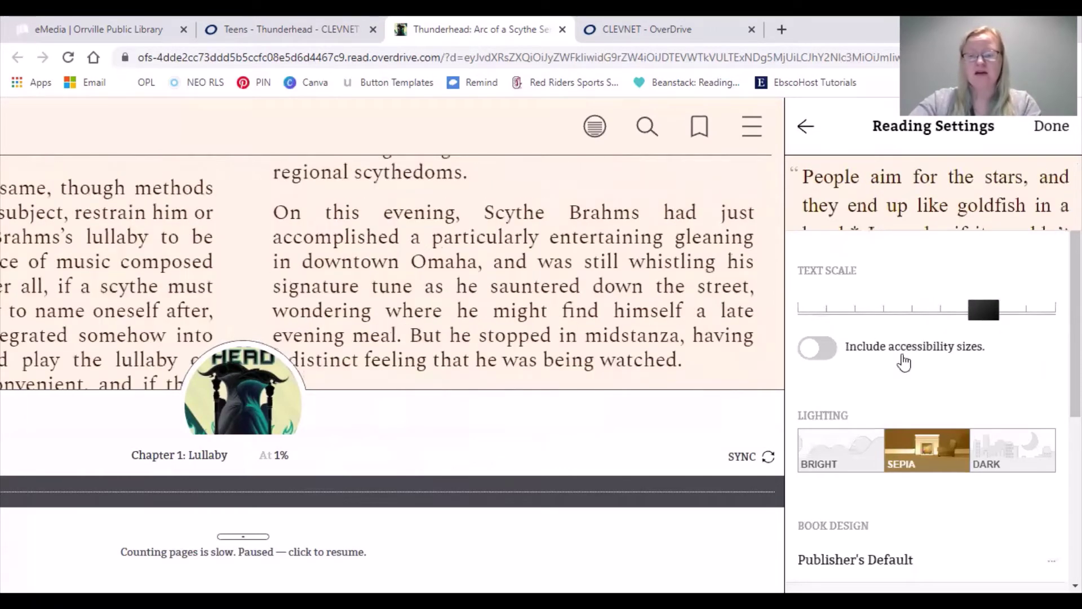
# Try Bright, Sepia and Dark lighting, settling on Sepia
pyautogui.scroll(-1, 842, 402)
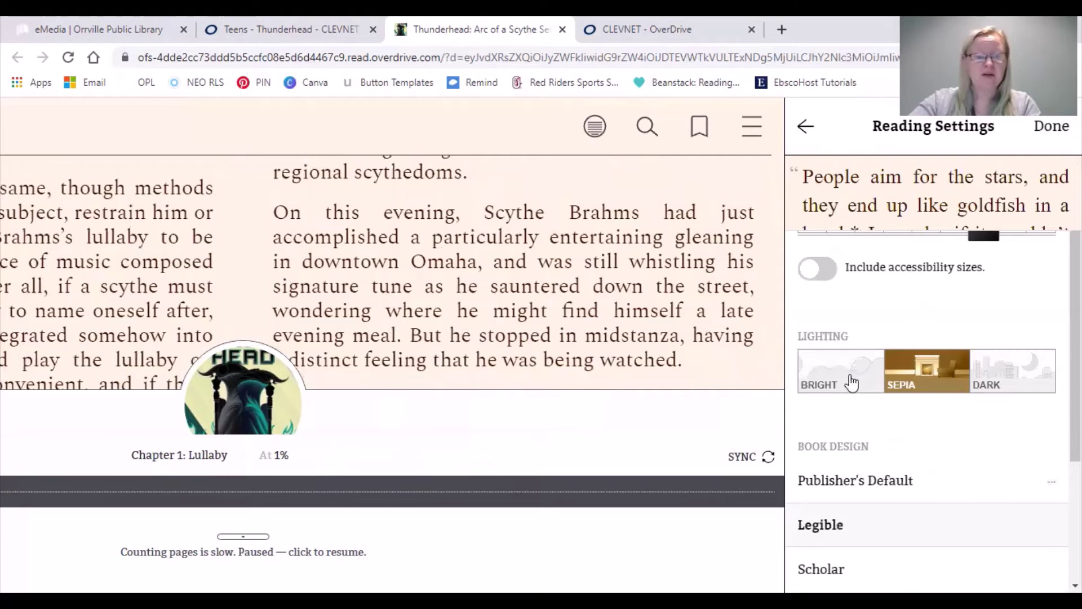
pyautogui.click(850, 383)
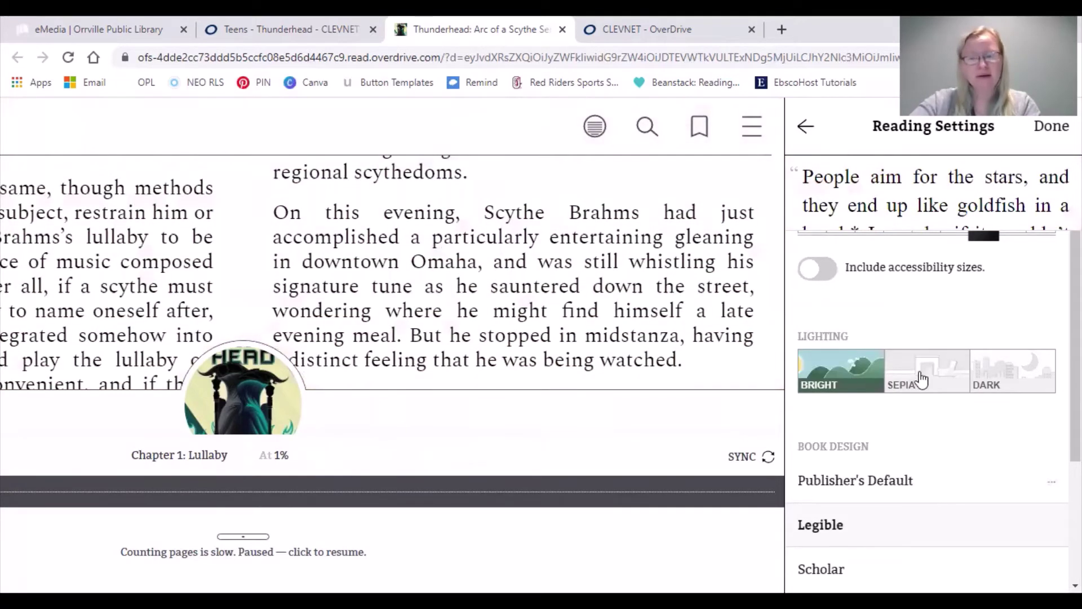
pyautogui.click(922, 381)
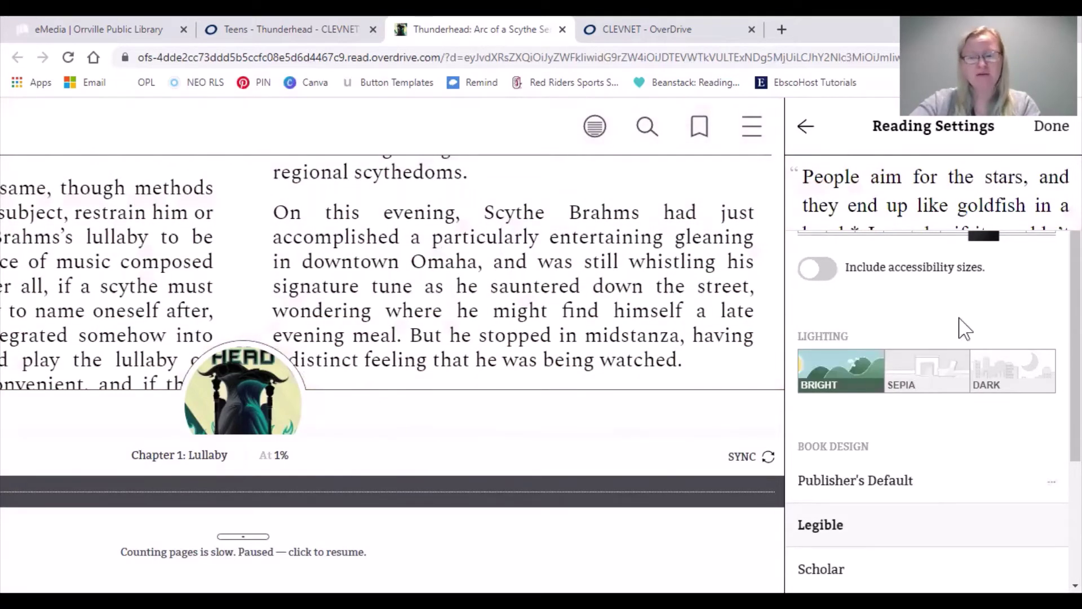
pyautogui.click(1014, 382)
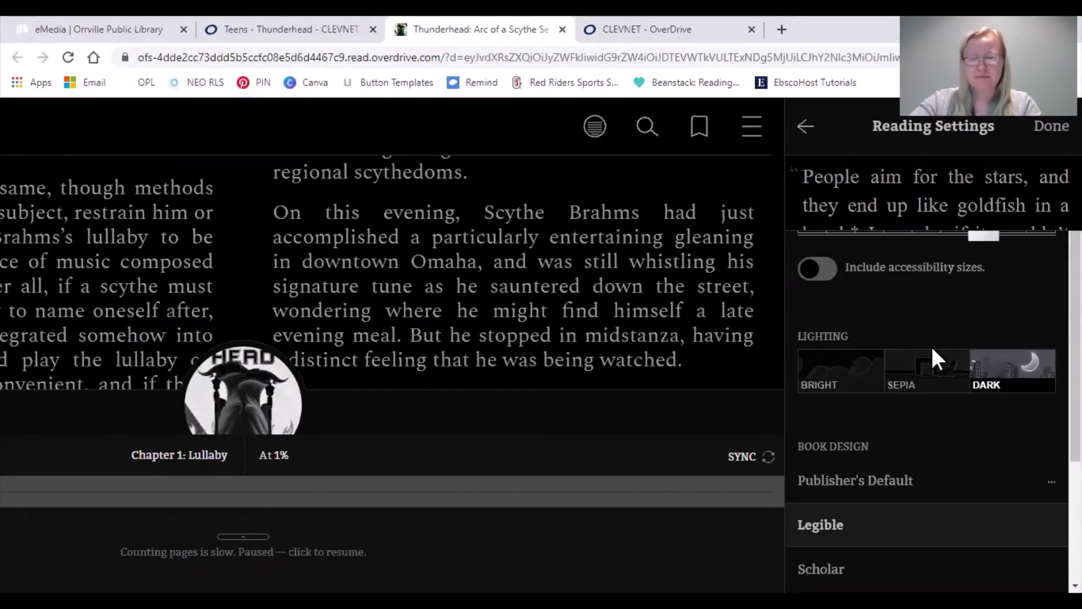
pyautogui.click(932, 367)
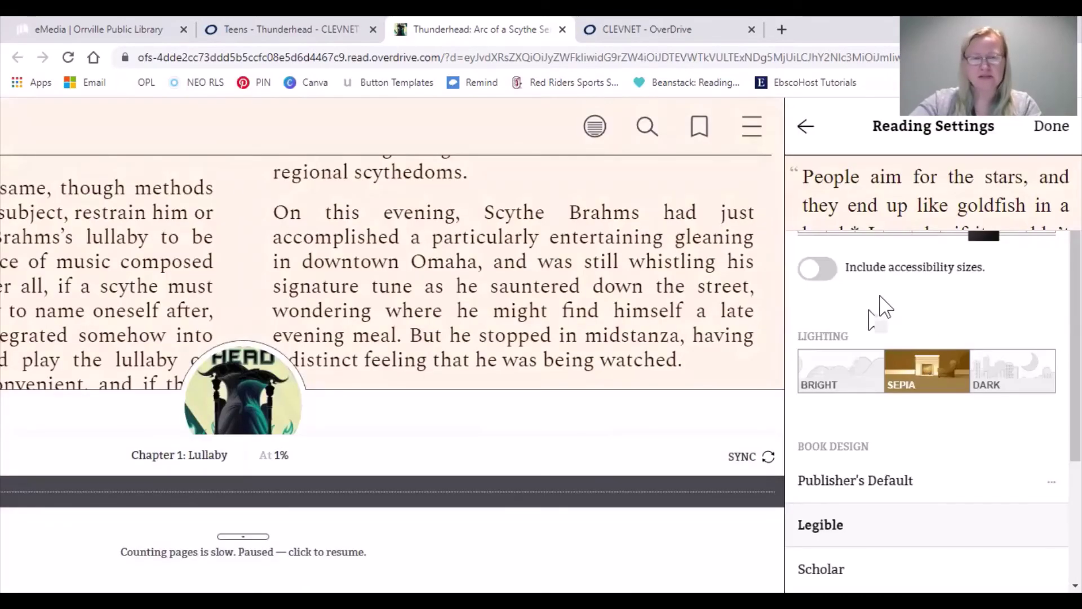
pyautogui.scroll(-3, 896, 308)
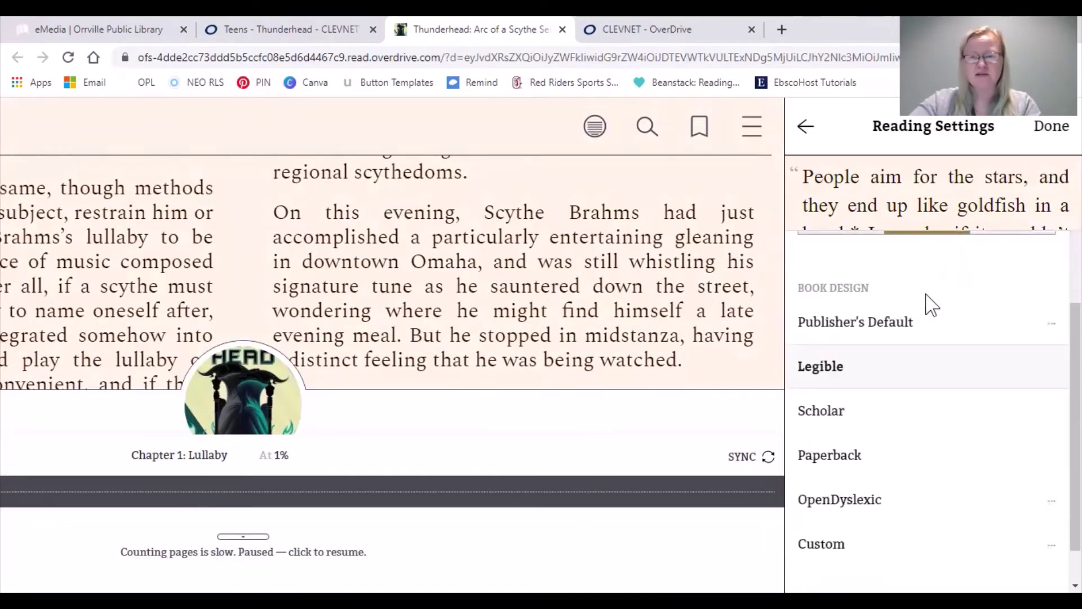
# Try Publisher's Default, Legible and Scholar, apply OpenDyslexic, then read full-screen to the next page
pyautogui.scroll(-1, 955, 304)
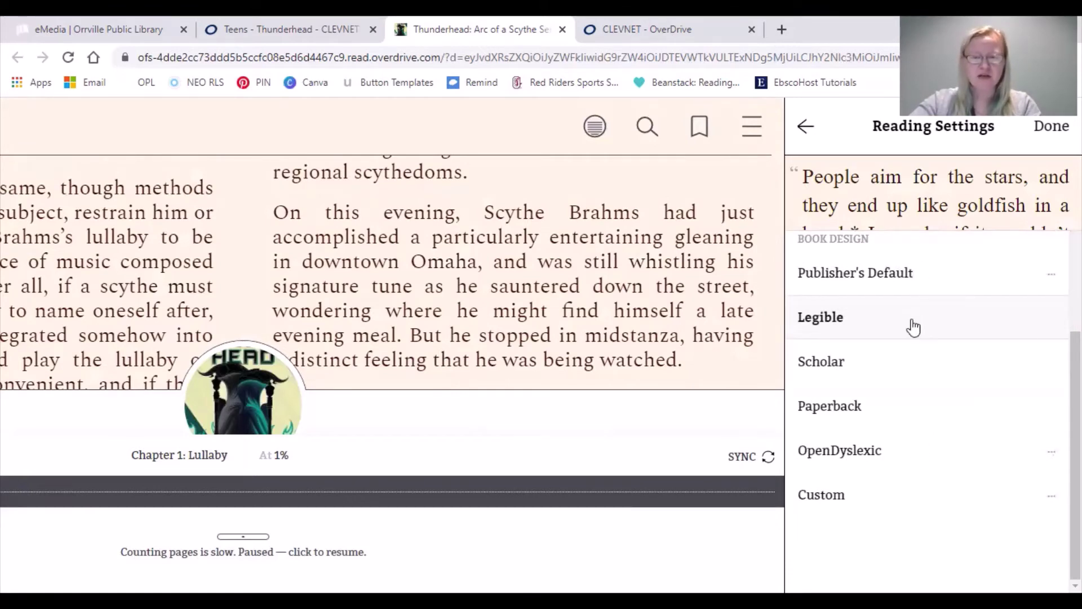
pyautogui.click(899, 276)
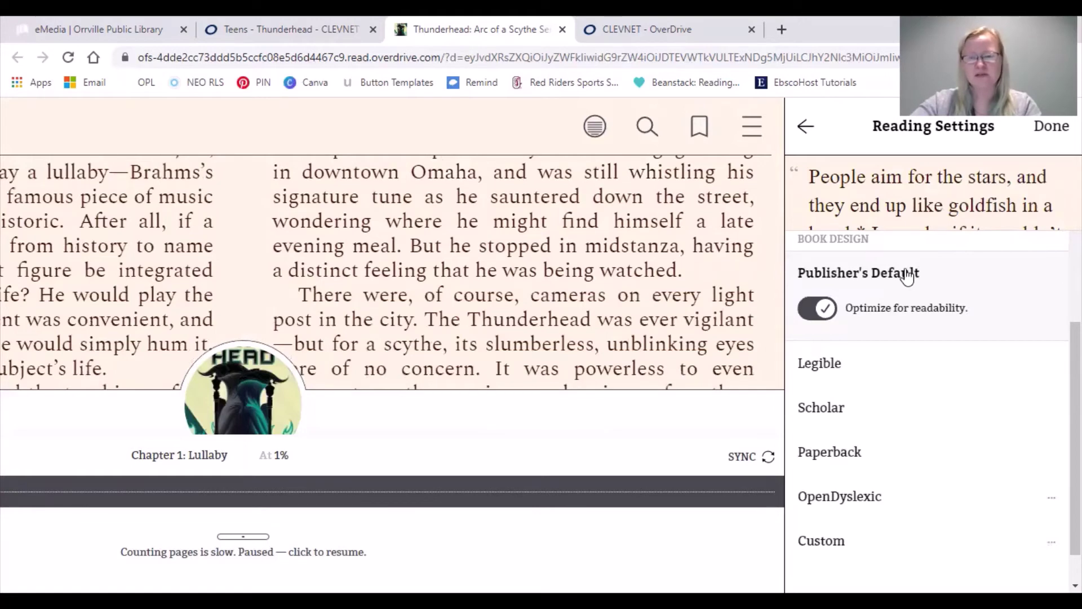
pyautogui.click(852, 385)
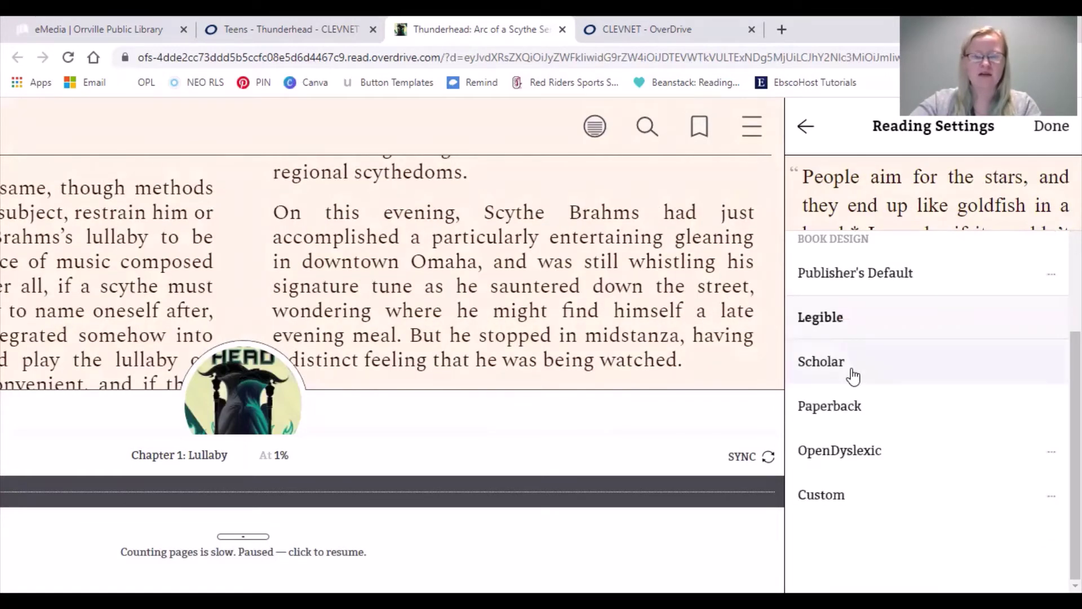
pyautogui.click(842, 371)
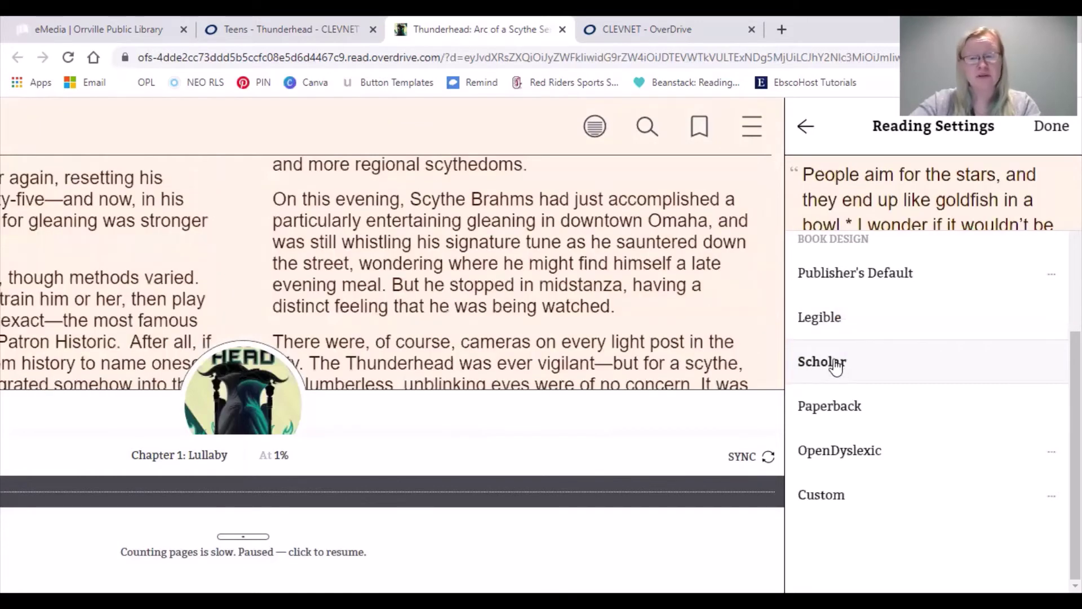
pyautogui.click(893, 453)
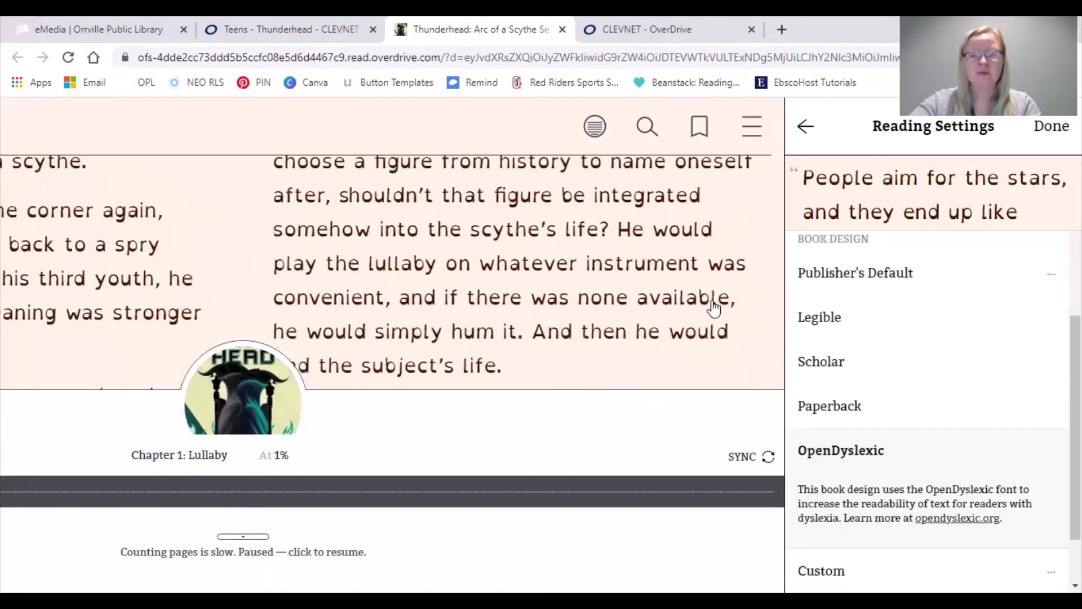
pyautogui.click(719, 309)
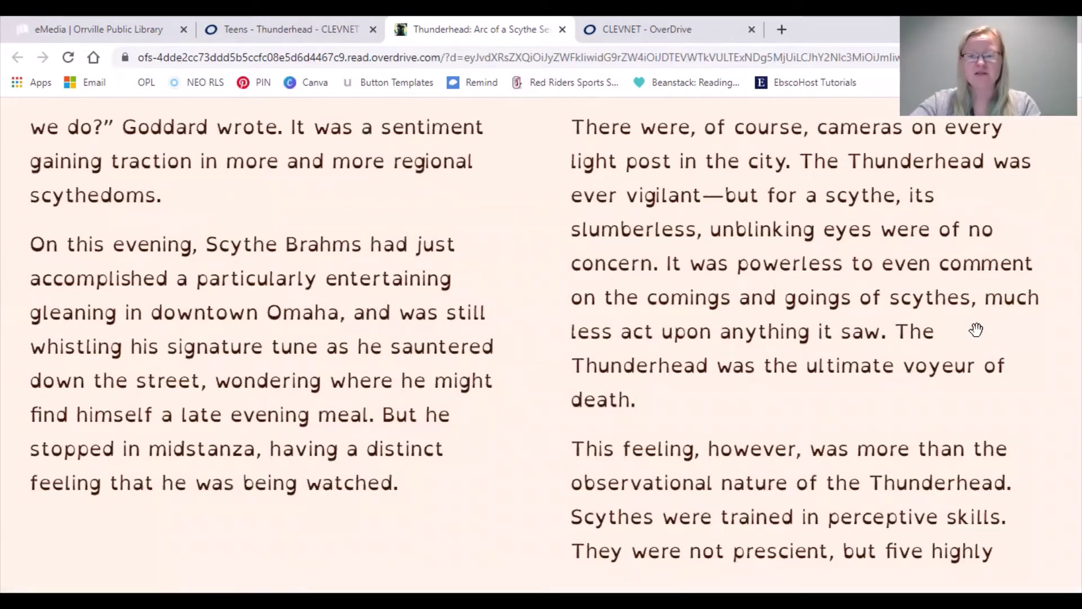
pyautogui.click(974, 330)
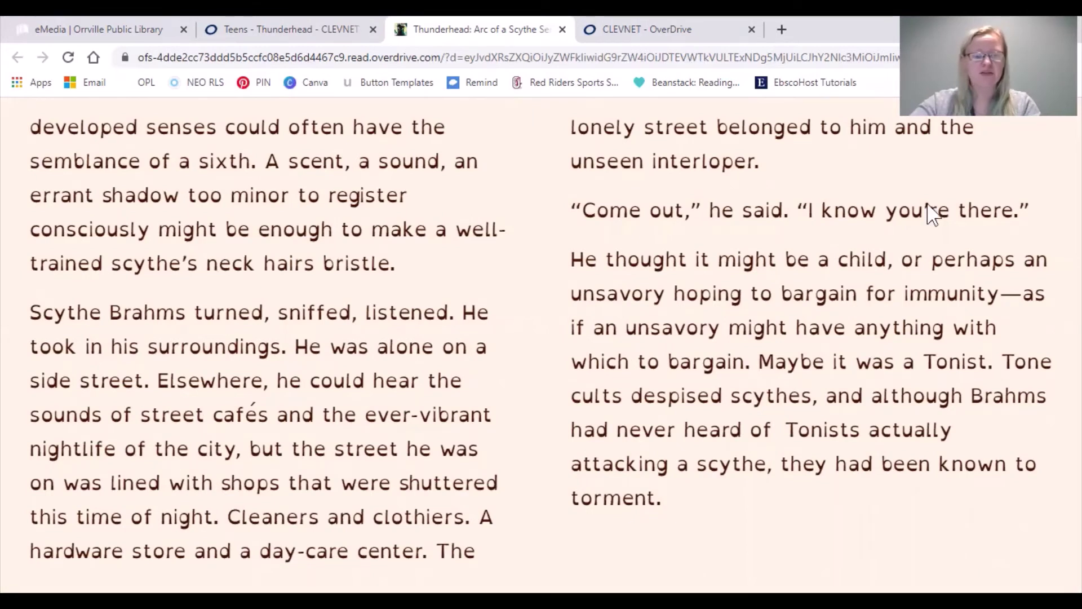
# Dismiss the Thunderhead checkout confirmation and go to the Teens home page's Teen Thrillers shelf
pyautogui.click(389, 254)
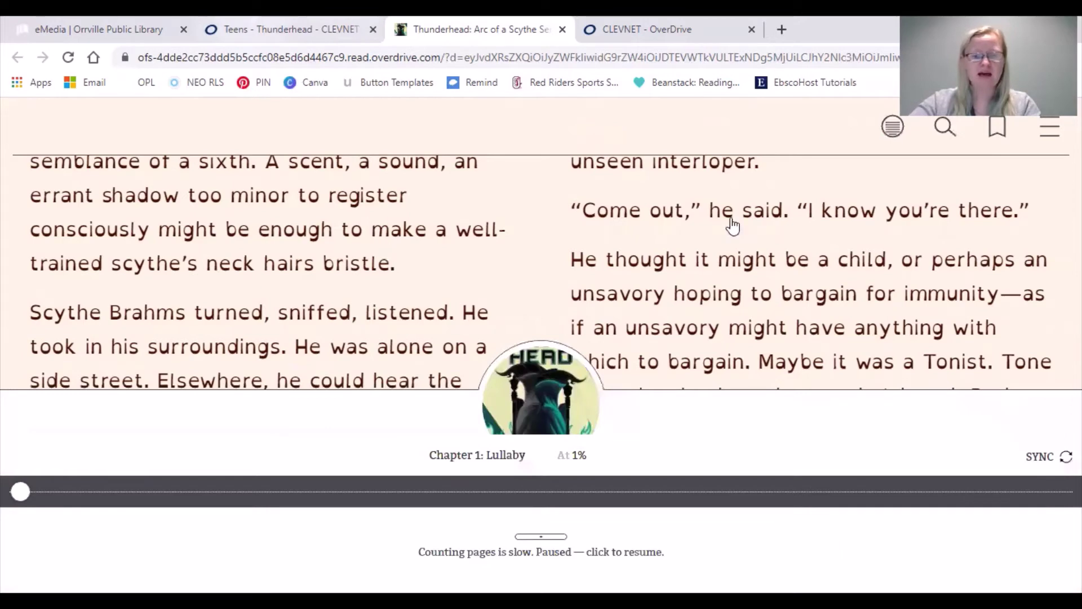
pyautogui.hotkey('ctrl', 'shift', 'Tab')
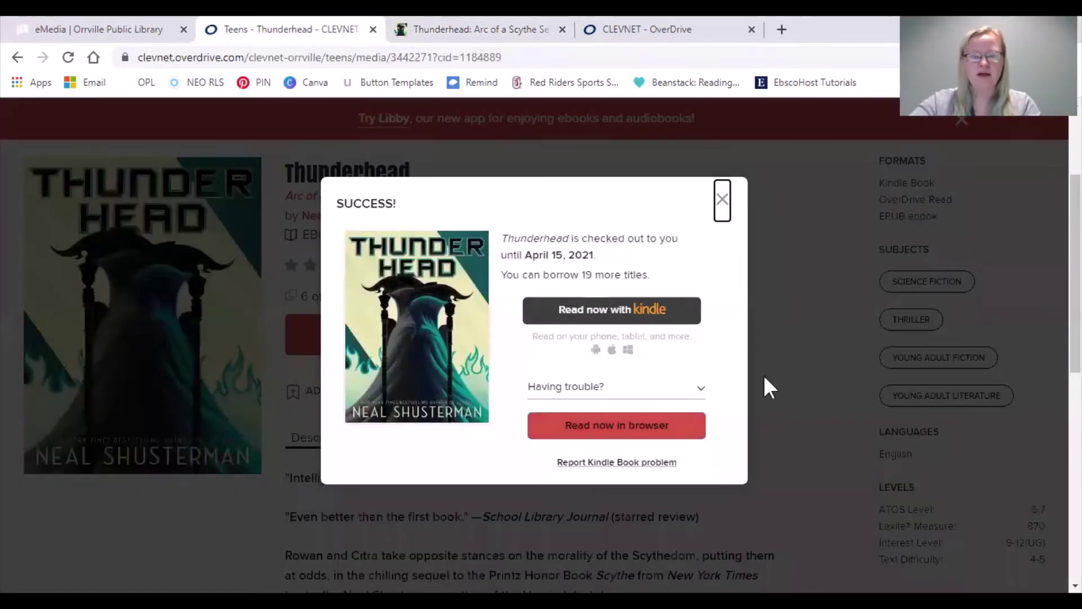
pyautogui.click(763, 373)
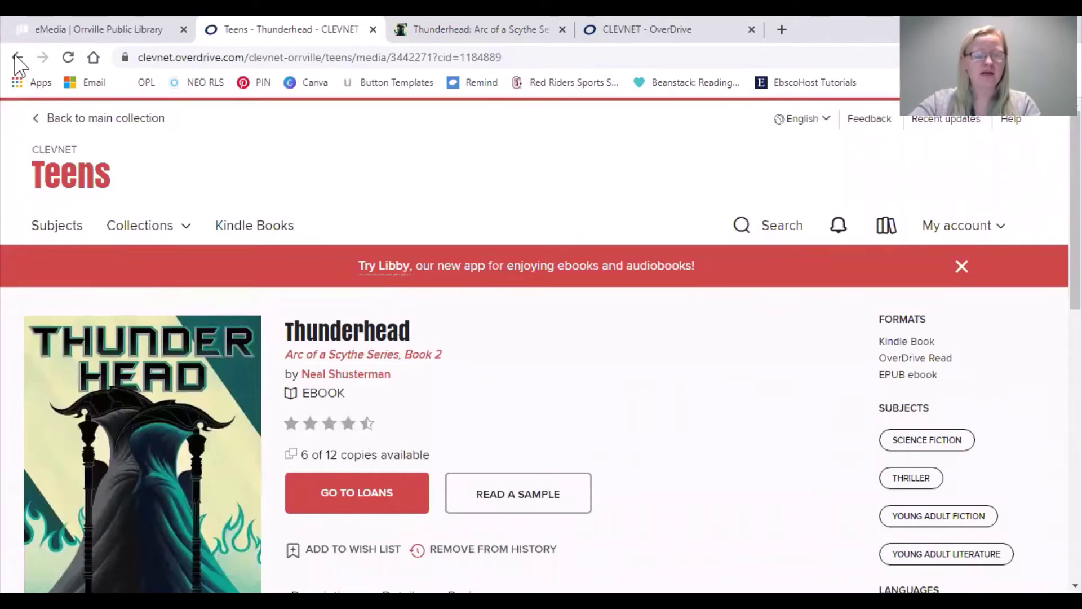
pyautogui.click(48, 183)
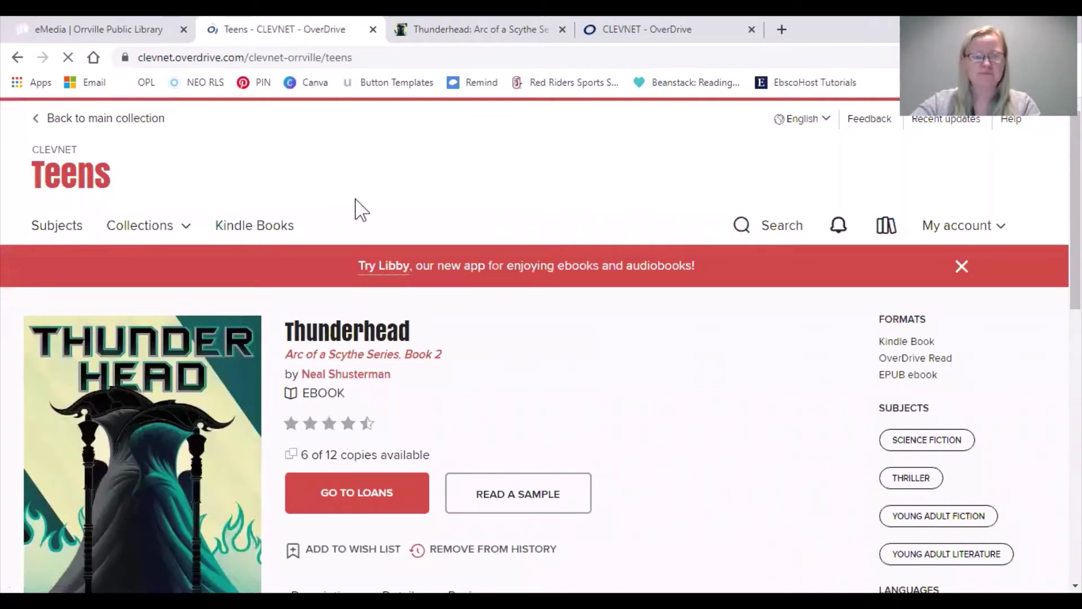
pyautogui.scroll(-5, 358, 219)
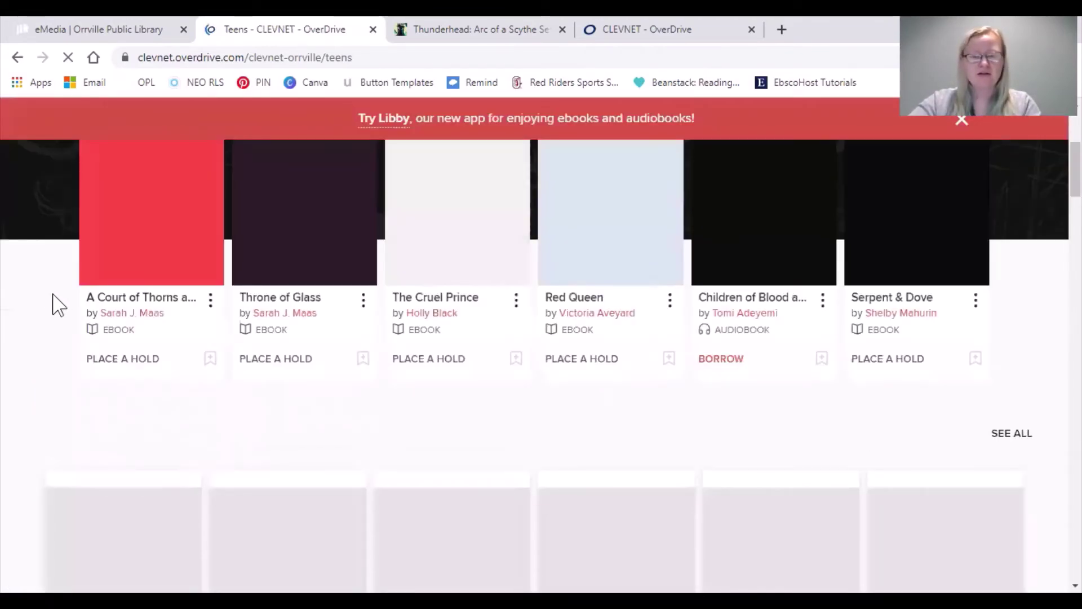
pyautogui.scroll(-1, 34, 310)
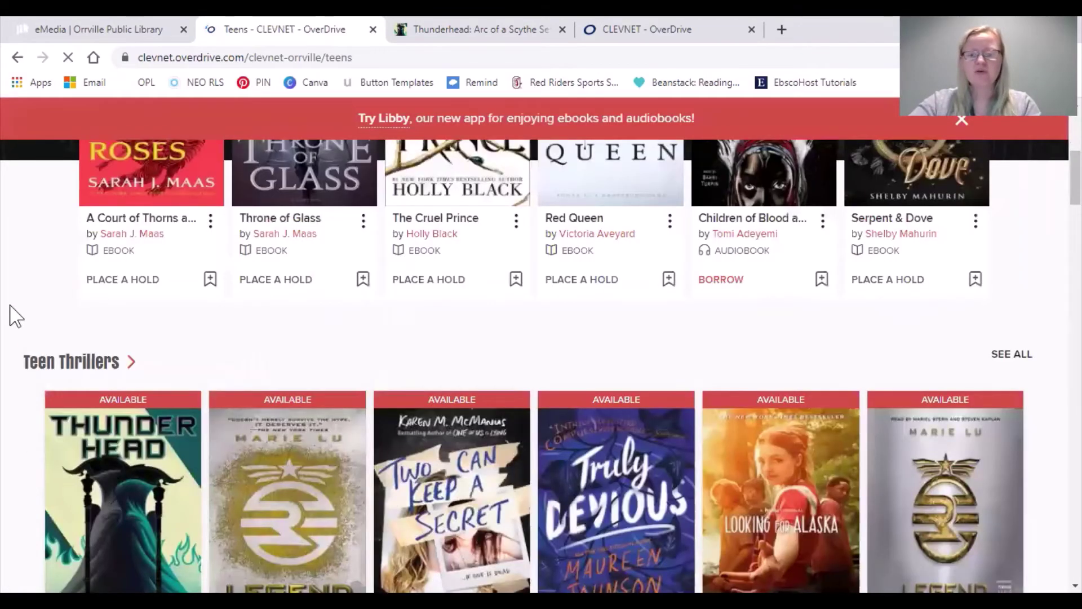
pyautogui.scroll(-2, 14, 316)
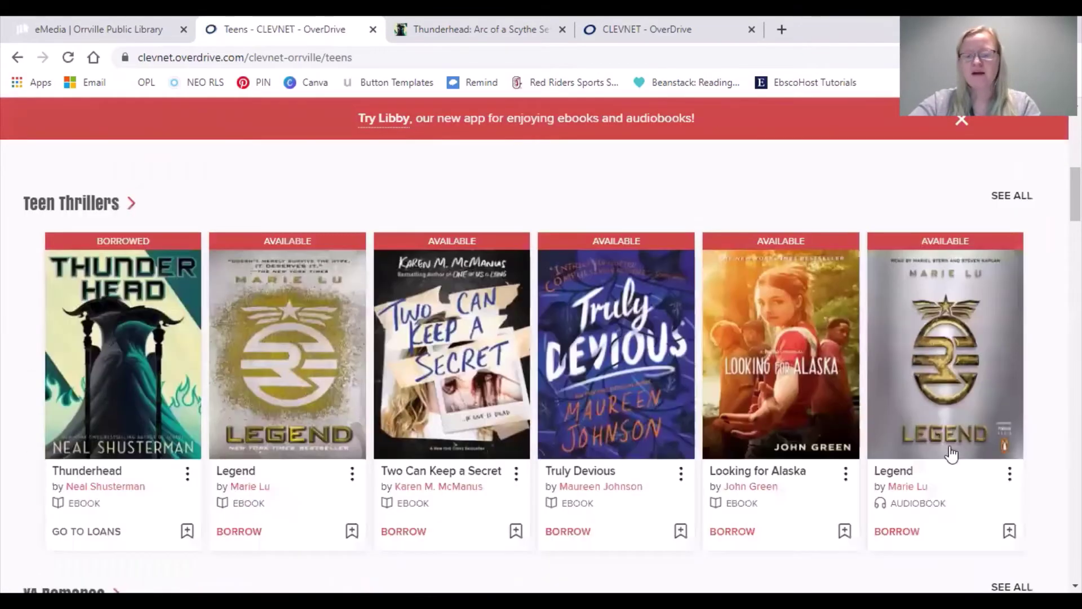
# Borrow the Legend audiobook from its details page with the default 21-day loan, due April 15, 2021
pyautogui.click(940, 360)
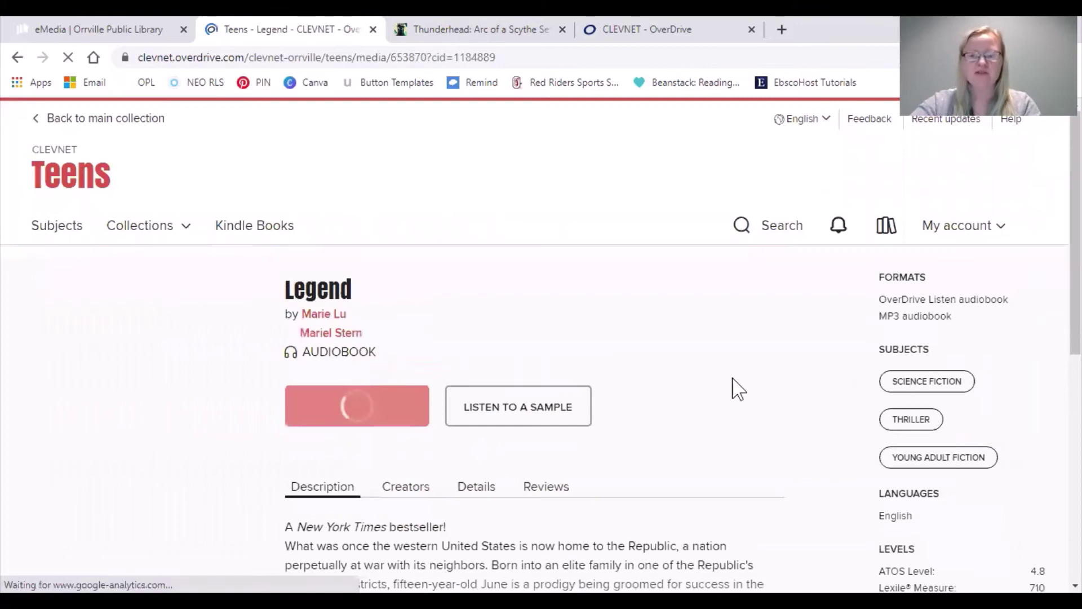
pyautogui.scroll(-1, 526, 382)
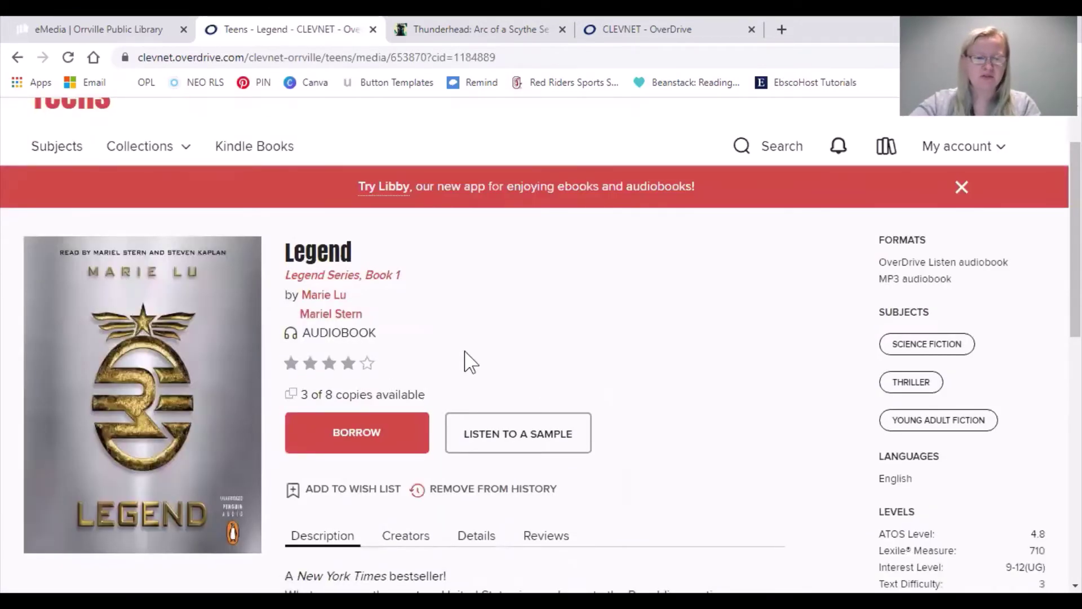
pyautogui.scroll(-1, 461, 350)
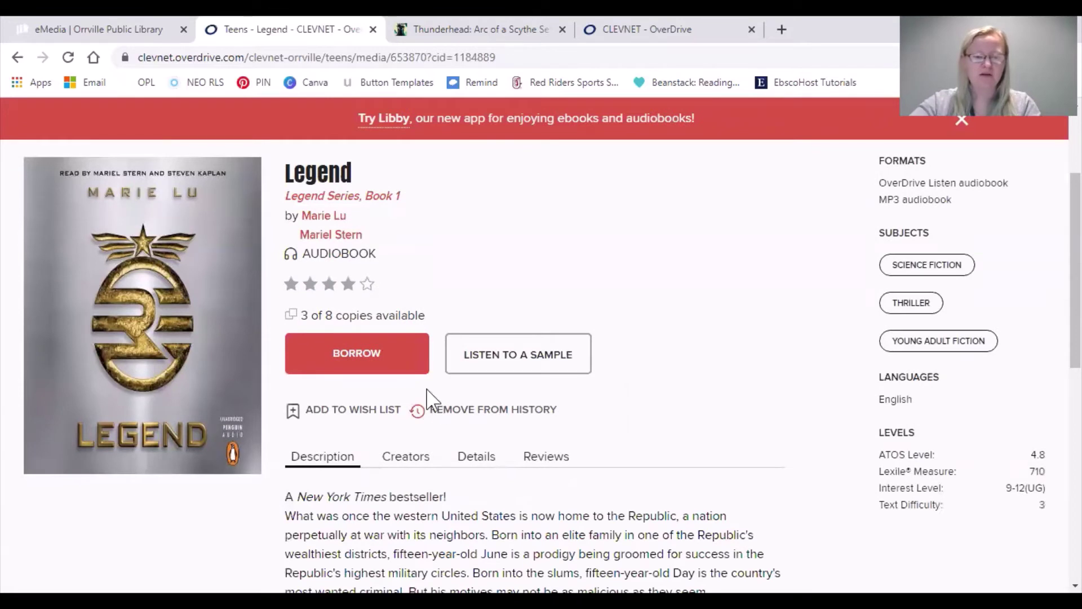
pyautogui.click(352, 354)
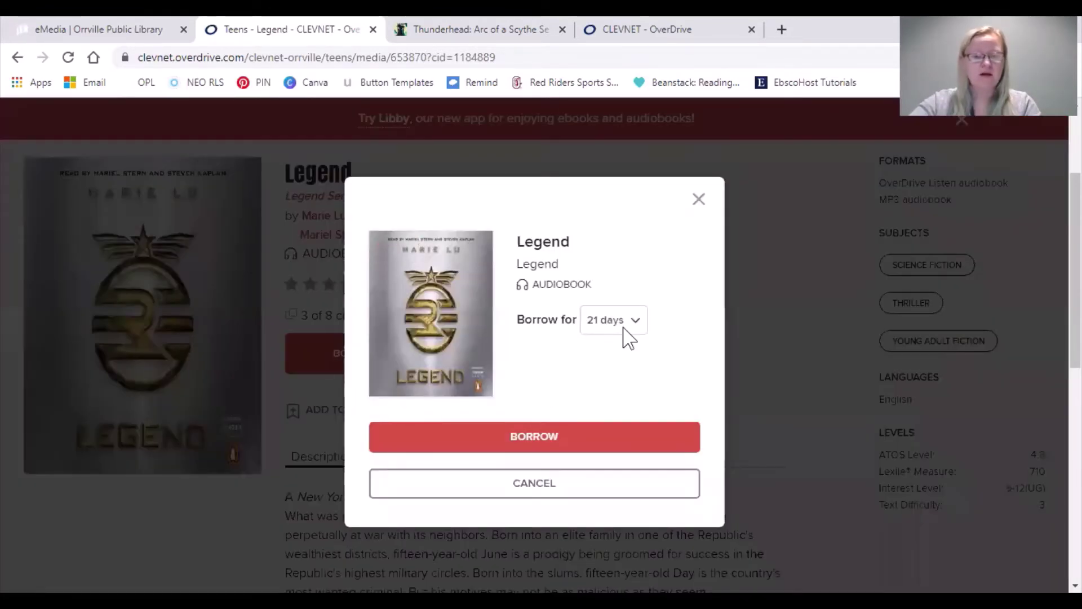
pyautogui.click(564, 435)
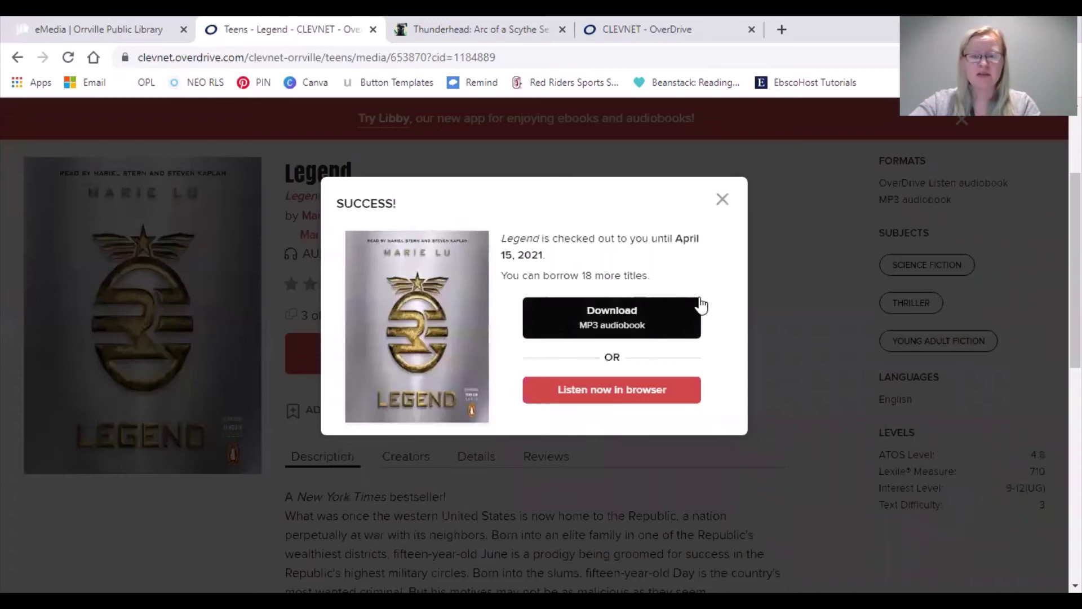
# Start Legend in the OverDrive Listen browser player and raise the playback speed to 2x
pyautogui.click(678, 389)
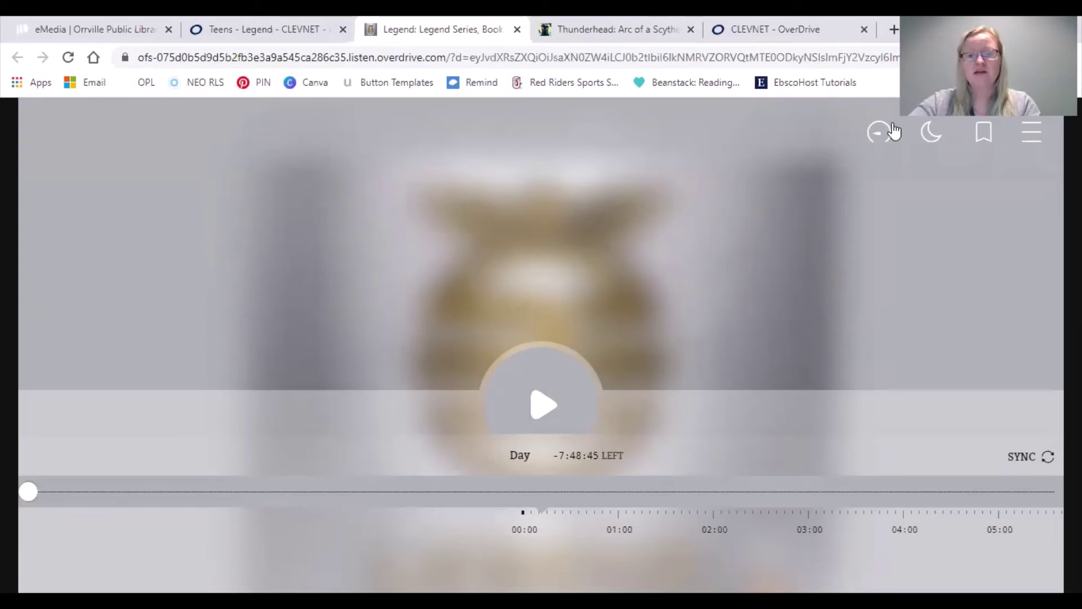
pyautogui.click(880, 141)
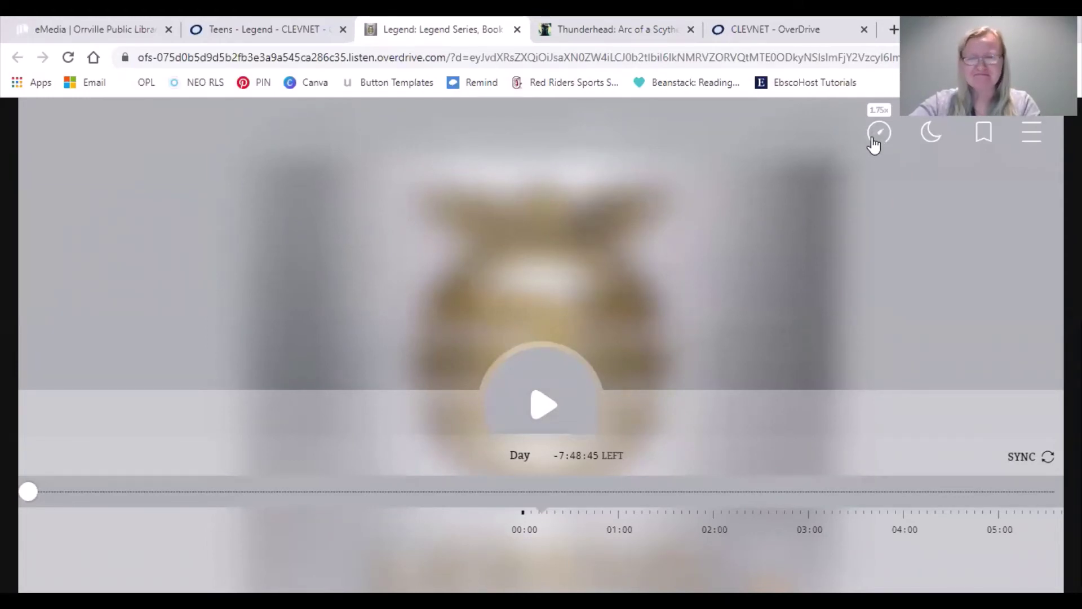
pyautogui.click(874, 146)
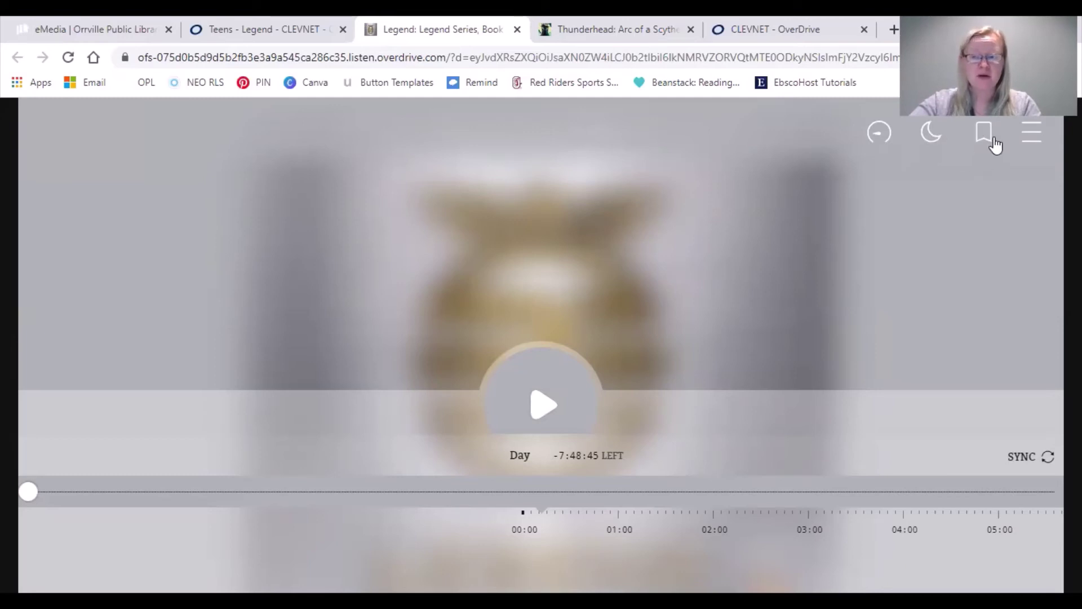
# Browse Legend's Chapters and Bookmarks lists in the player menu, then return to the CLEVNET Legend tab
pyautogui.click(1030, 133)
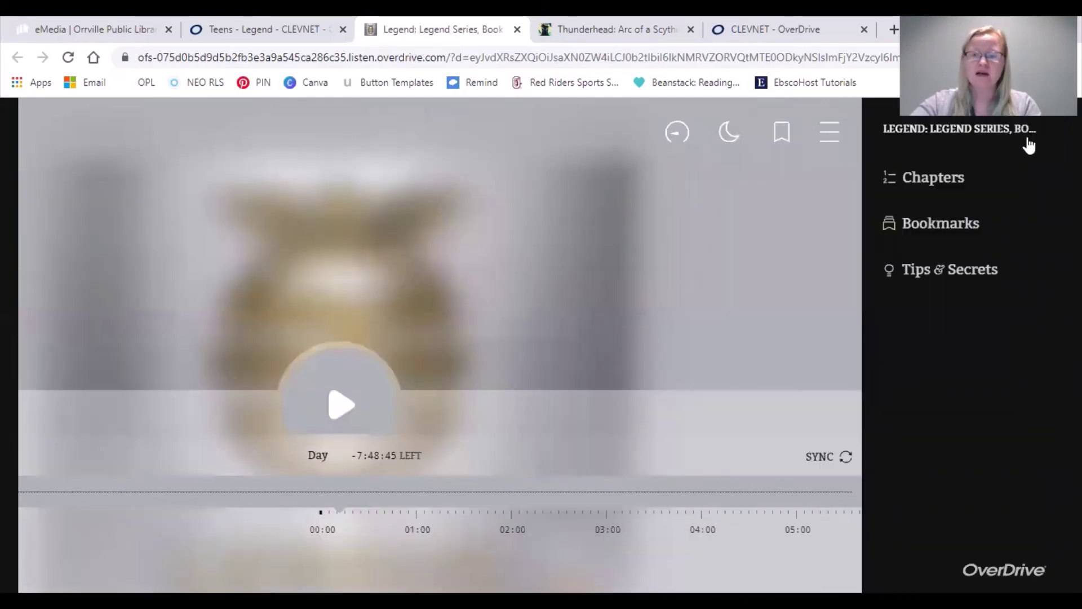
pyautogui.click(959, 182)
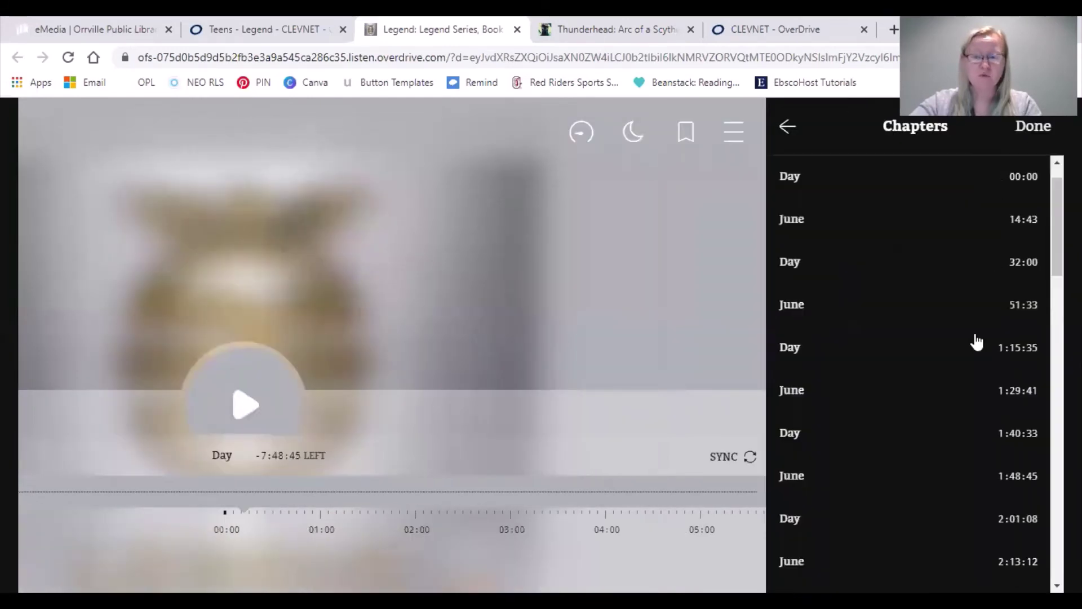
pyautogui.click(787, 131)
pyautogui.click(952, 226)
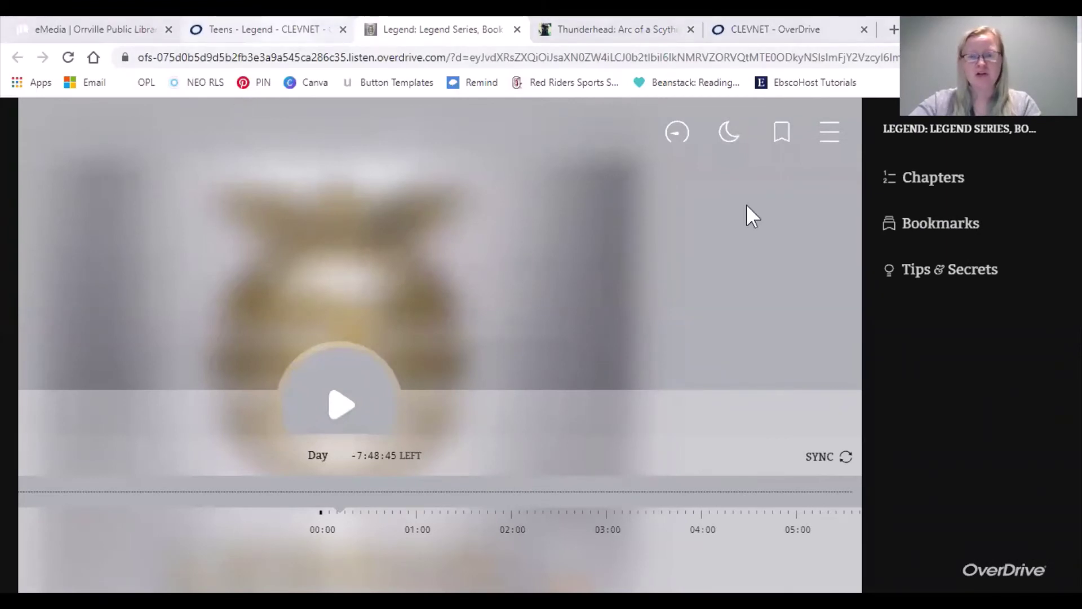
pyautogui.hotkey('ctrl', 'shift', 'Tab')
# Scroll to the top and go back to the Teens collection home page via its logo
pyautogui.scroll(3, 613, 367)
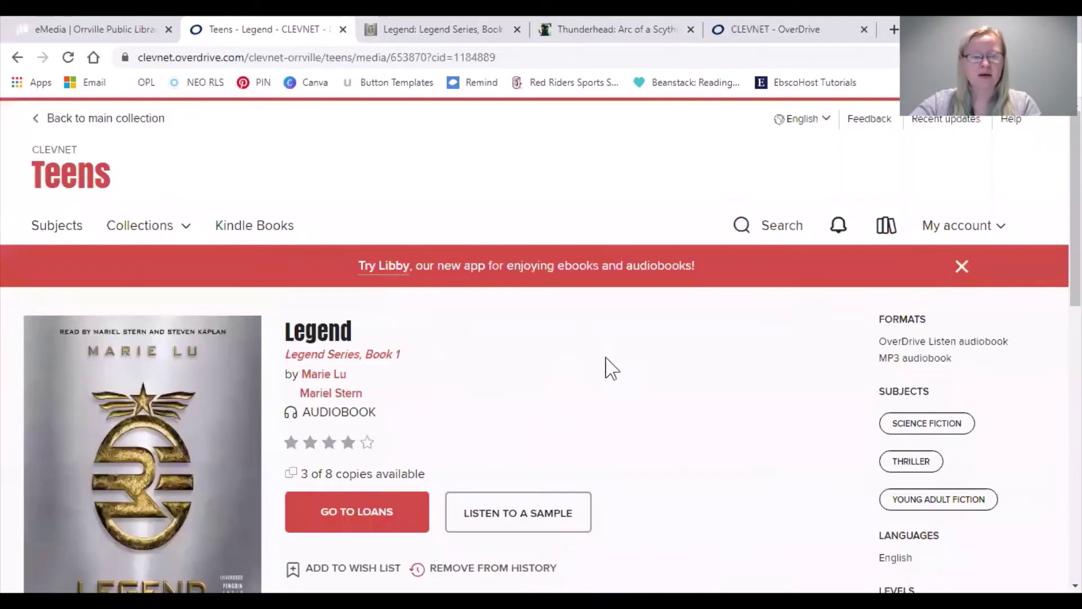
pyautogui.click(74, 177)
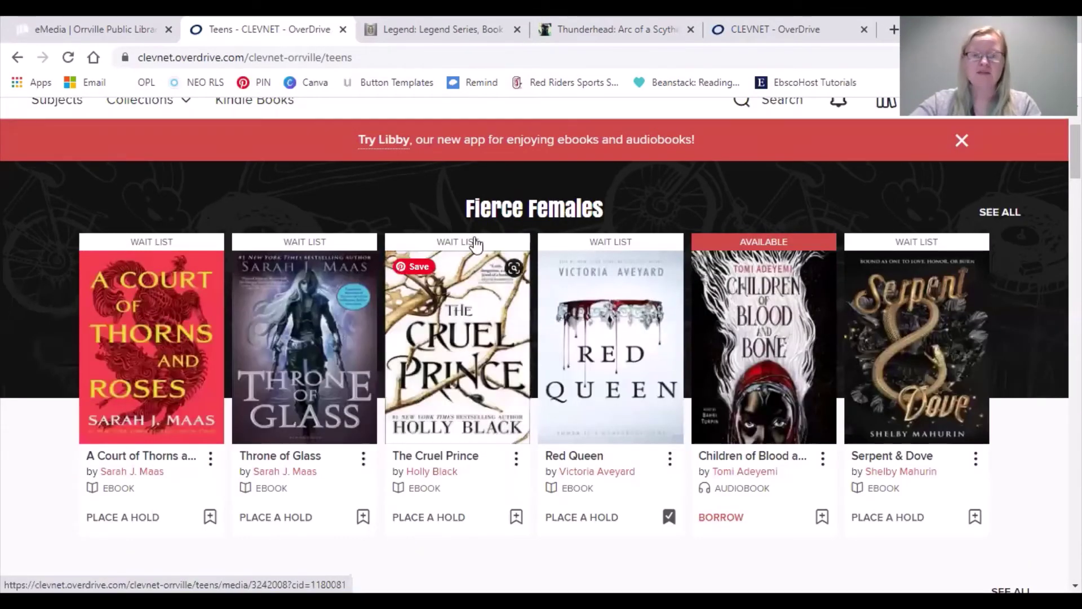
# Place a hold on The Cruel Prince ebook, at position #20 on 23 copies, and close the confirmation
pyautogui.click(444, 349)
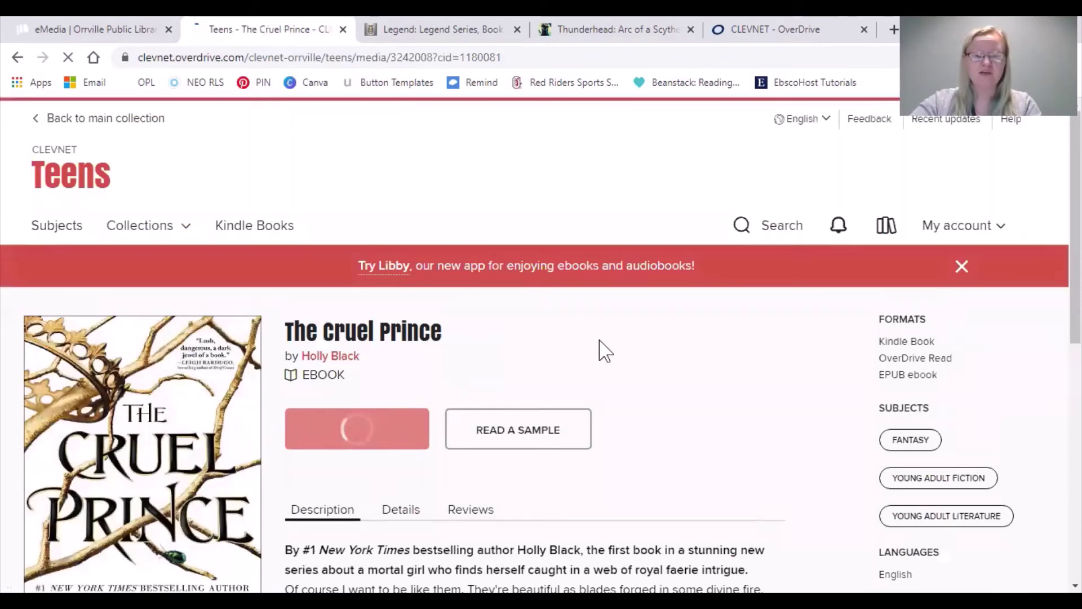
pyautogui.scroll(-1, 651, 406)
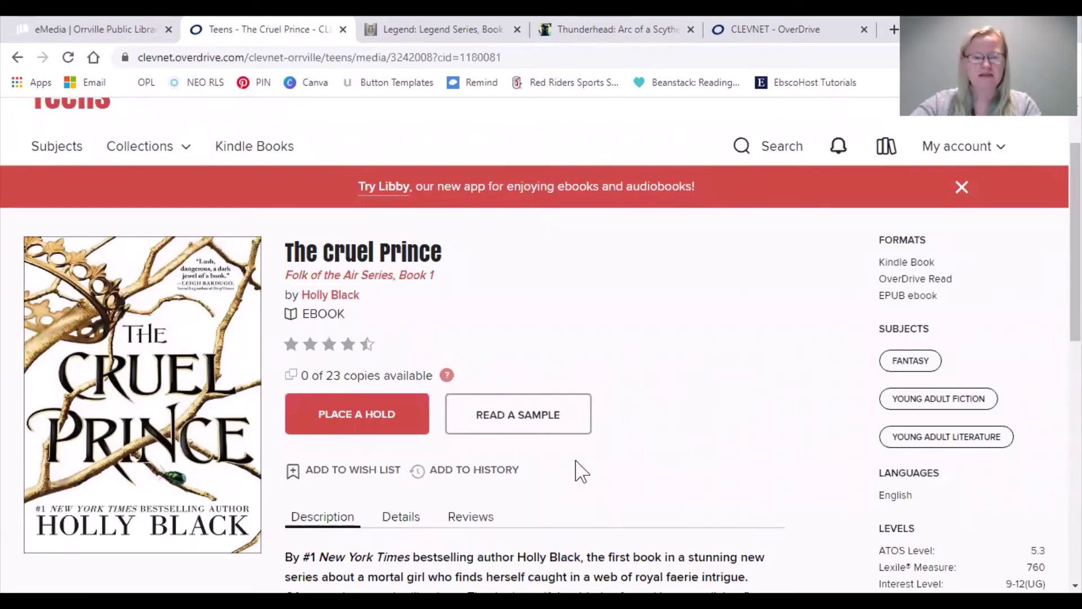
pyautogui.click(369, 423)
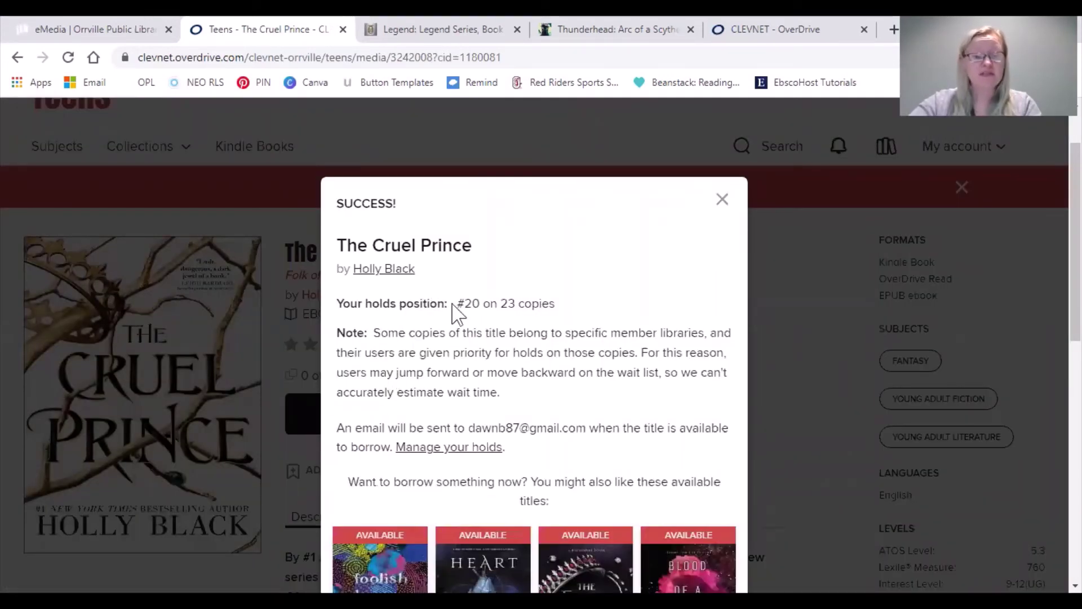
pyautogui.moveTo(455, 303); pyautogui.dragTo(542, 303)
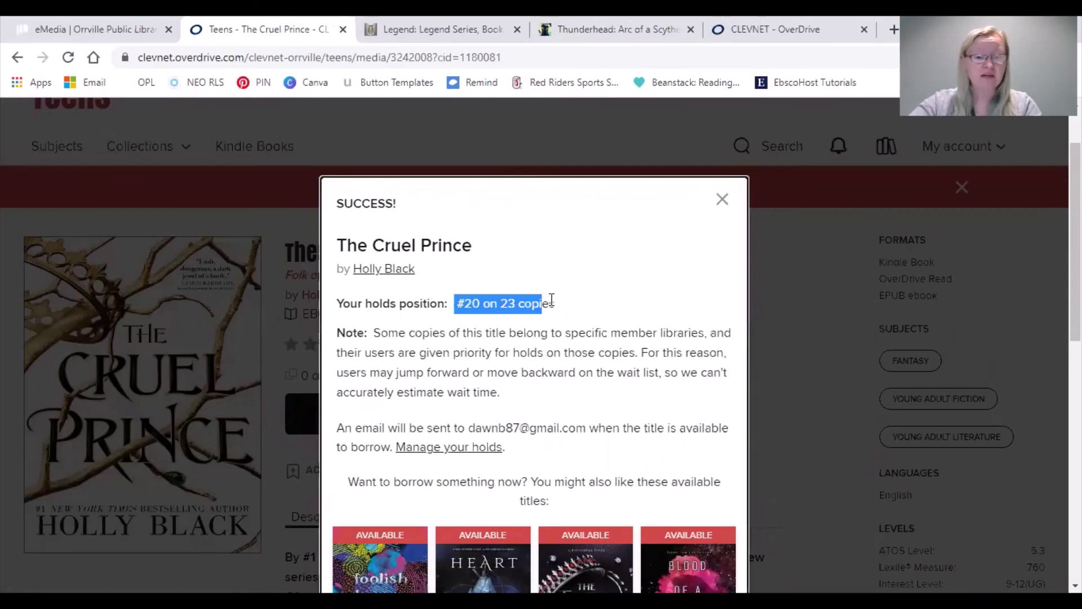
pyautogui.click(620, 307)
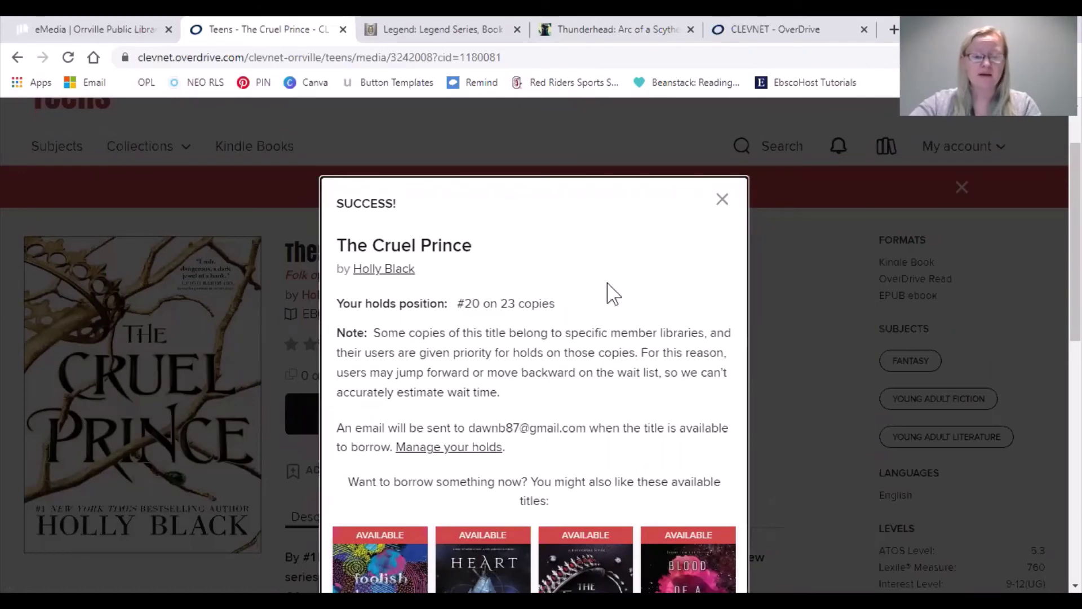
pyautogui.scroll(-3, 623, 318)
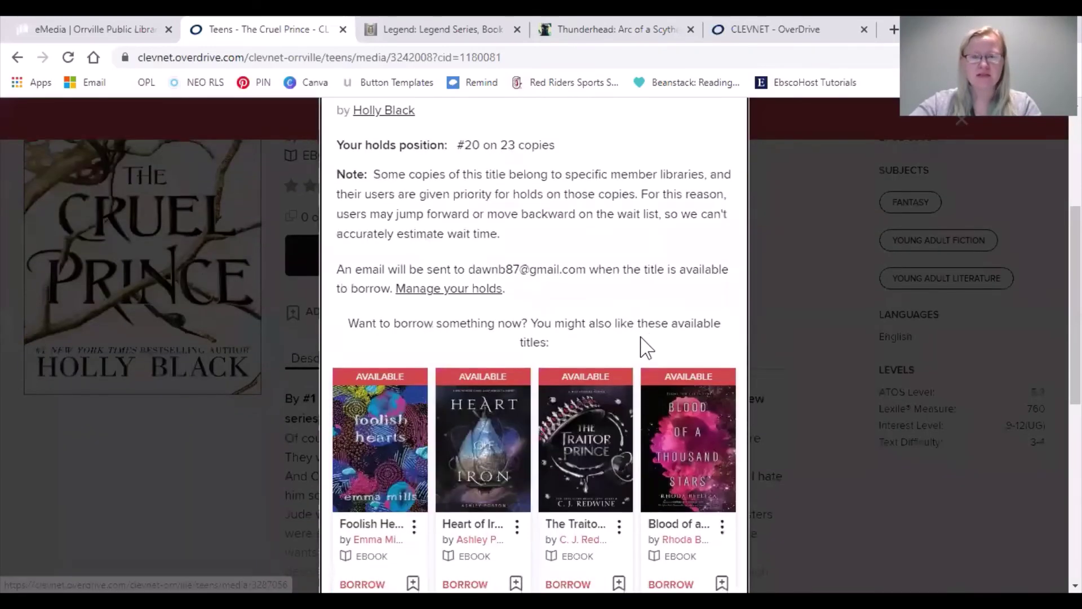
pyautogui.scroll(5, 666, 330)
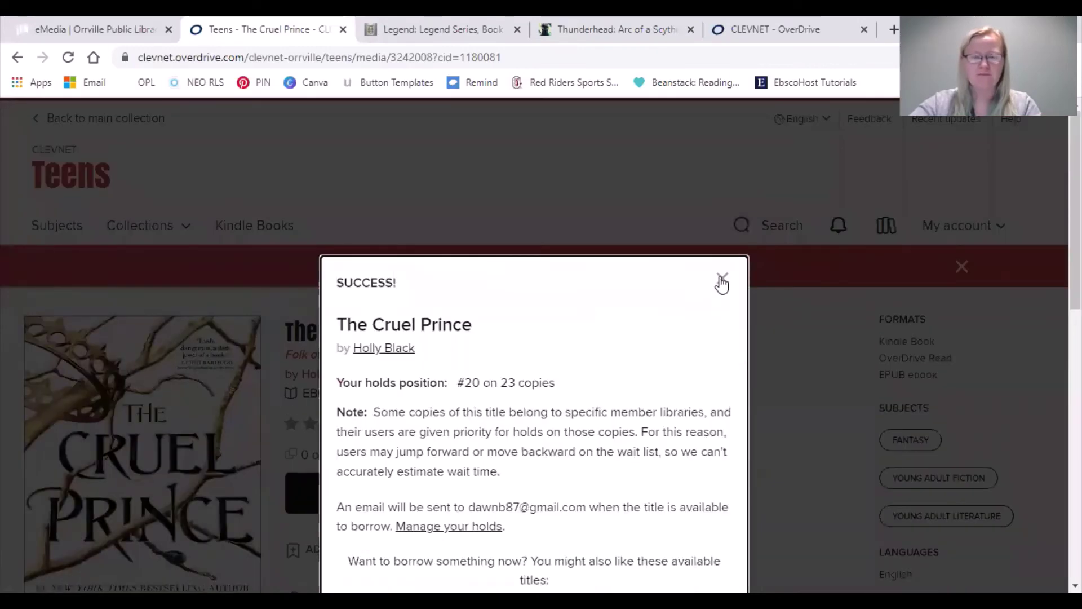
pyautogui.click(753, 349)
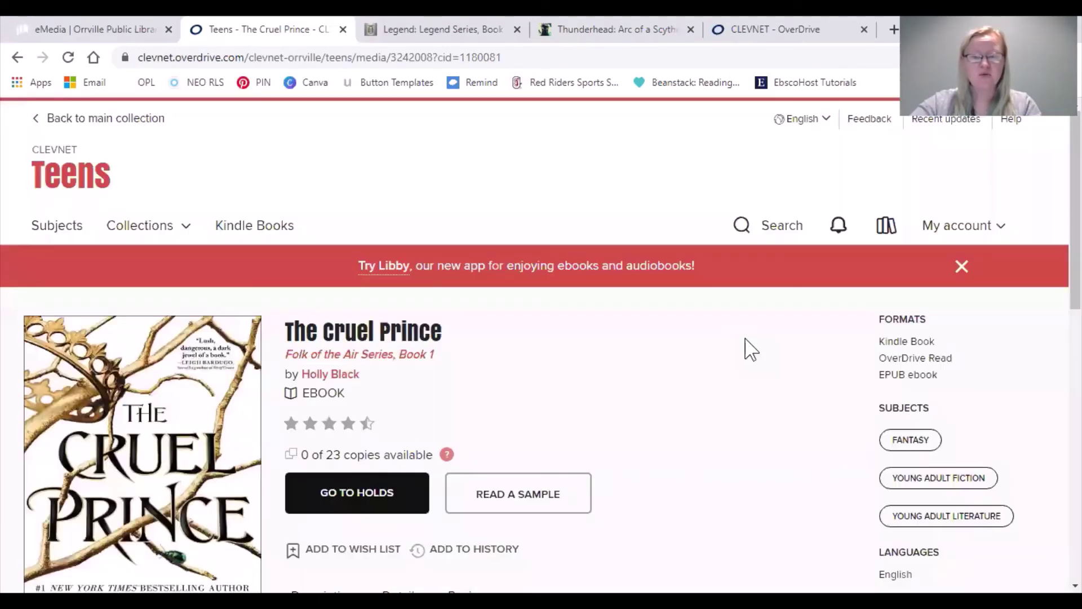
# Go to My account > Loans and review the limits: 2 of 20 loans, 2 of 999 holds
pyautogui.scroll(-3, 746, 338)
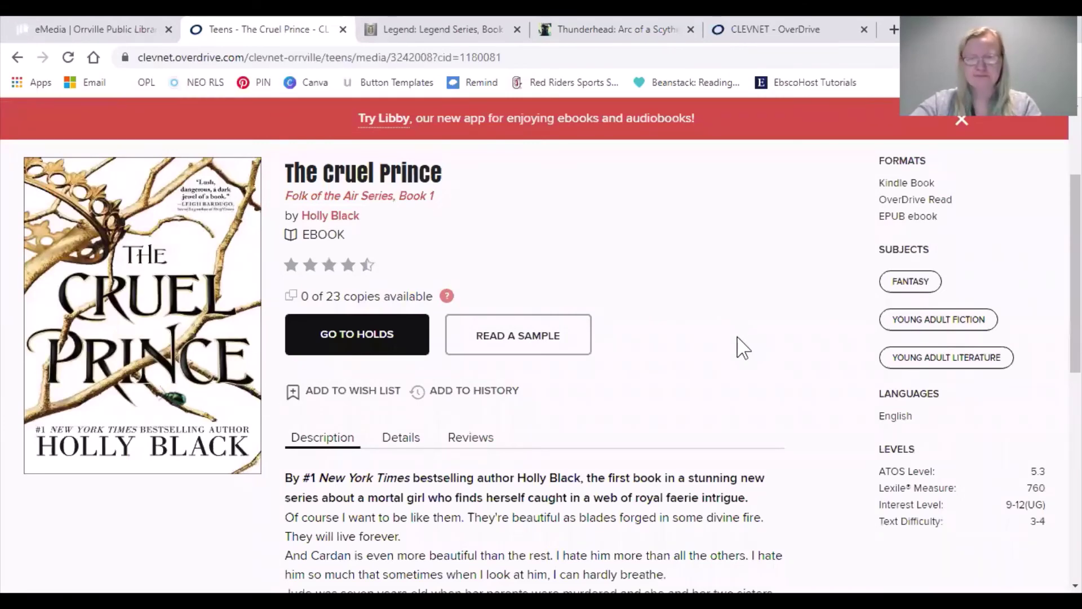
pyautogui.scroll(1, 732, 345)
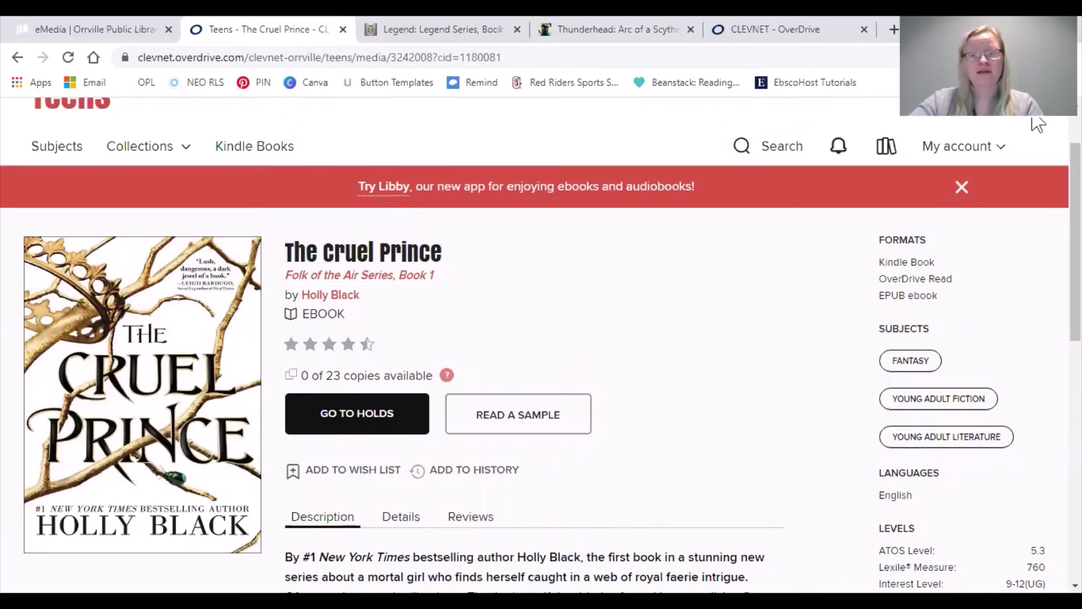
pyautogui.scroll(1, 989, 224)
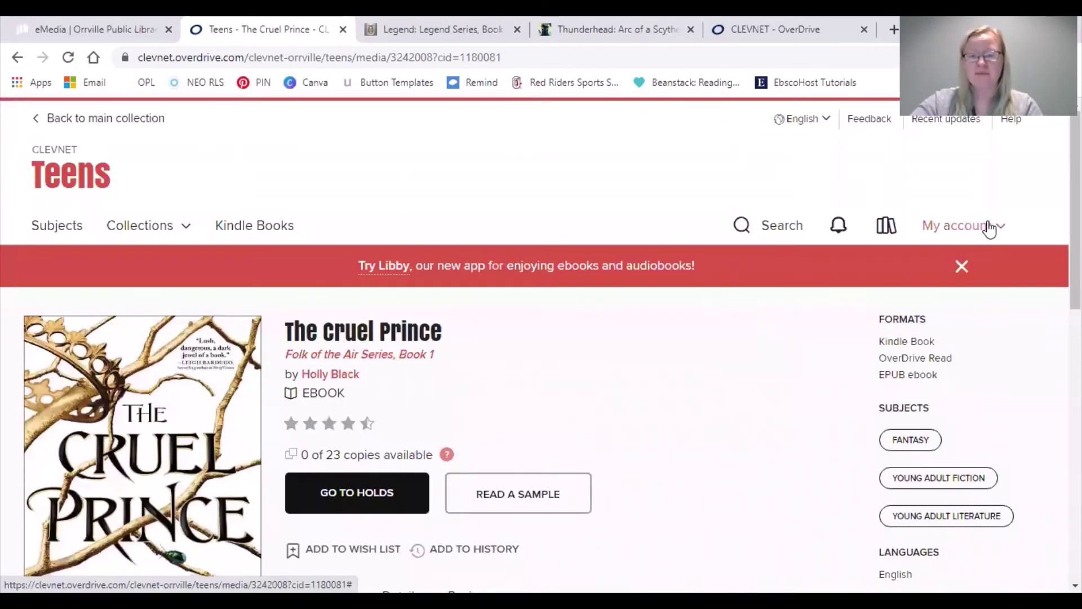
pyautogui.click(983, 229)
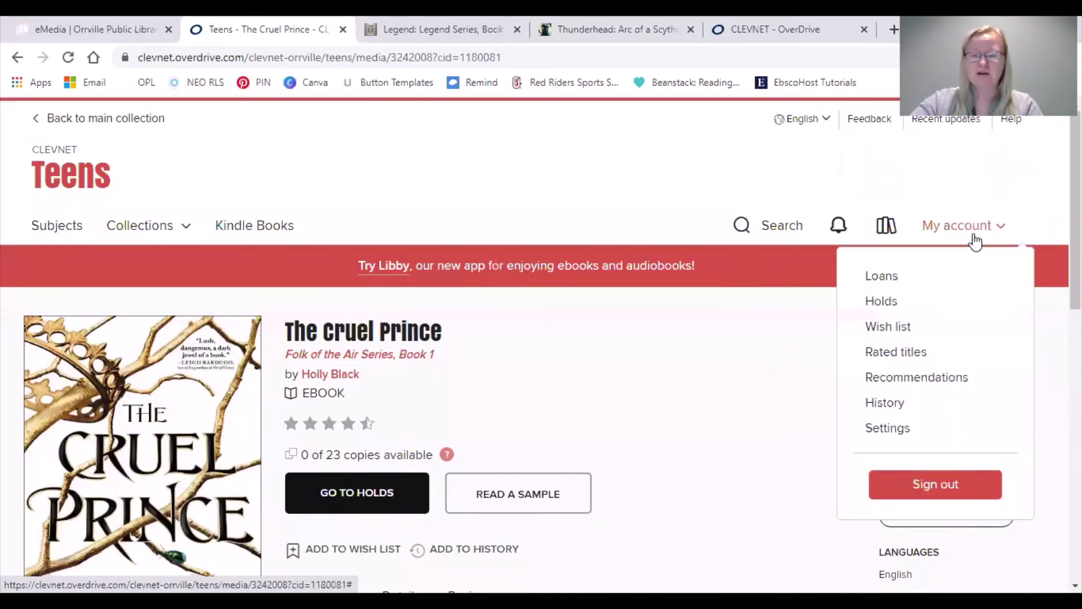
pyautogui.click(897, 284)
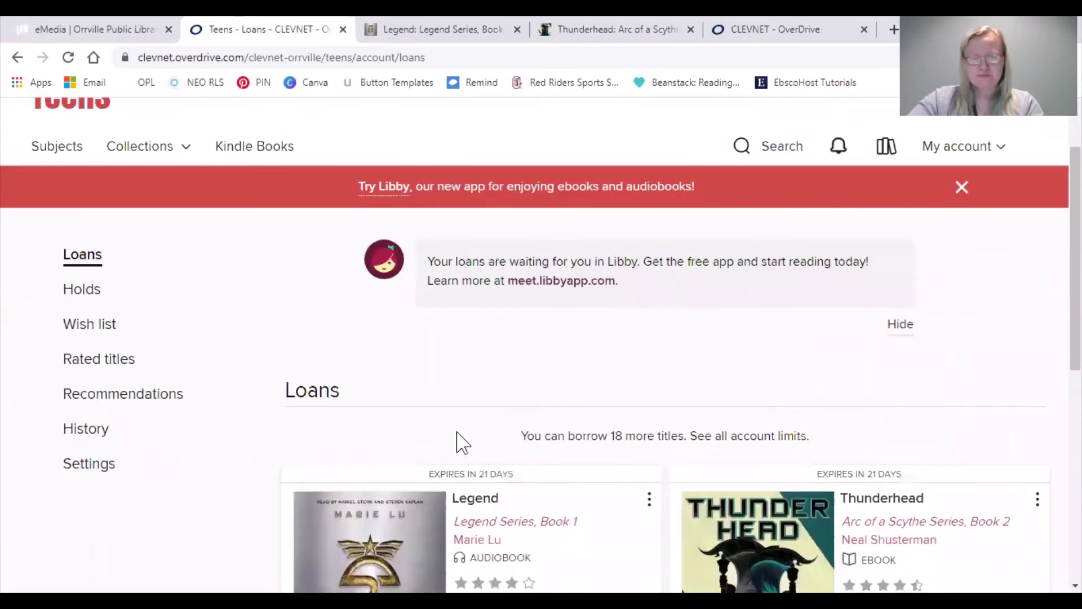
pyautogui.scroll(-1, 468, 428)
pyautogui.scroll(-1, 519, 352)
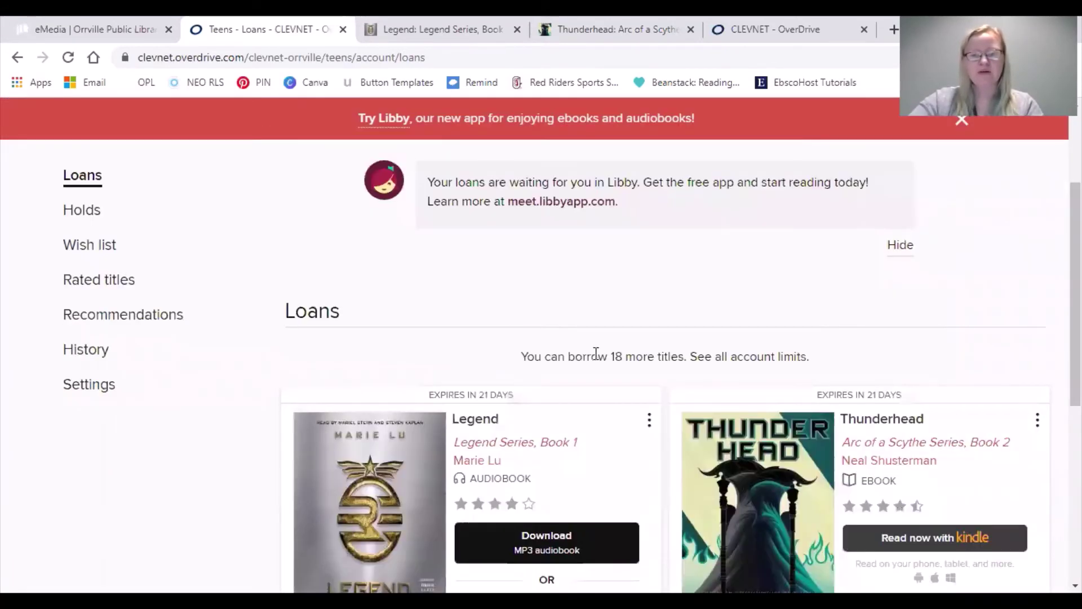
pyautogui.moveTo(613, 356)
pyautogui.mouseDown()
pyautogui.moveTo(671, 358)
pyautogui.moveTo(625, 358)
pyautogui.mouseUp()
pyautogui.click(766, 356)
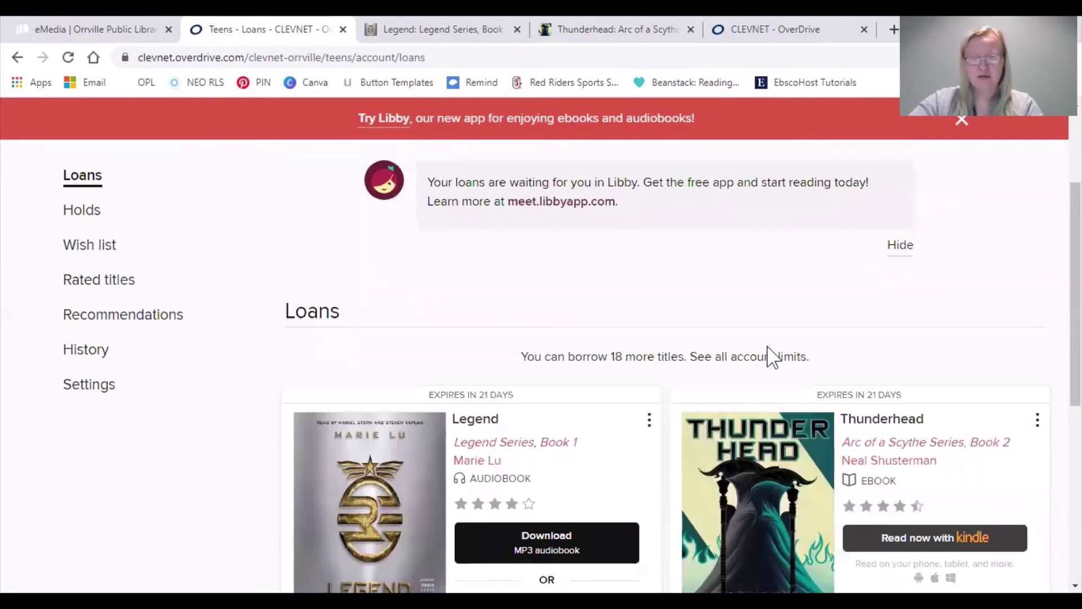
pyautogui.click(769, 361)
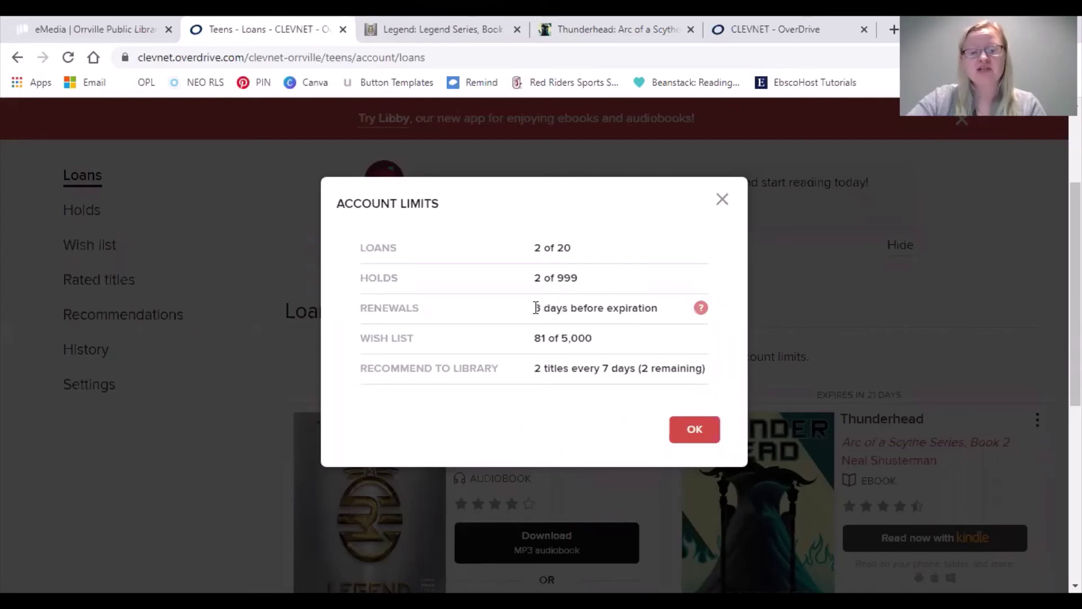
pyautogui.moveTo(537, 306); pyautogui.dragTo(633, 305)
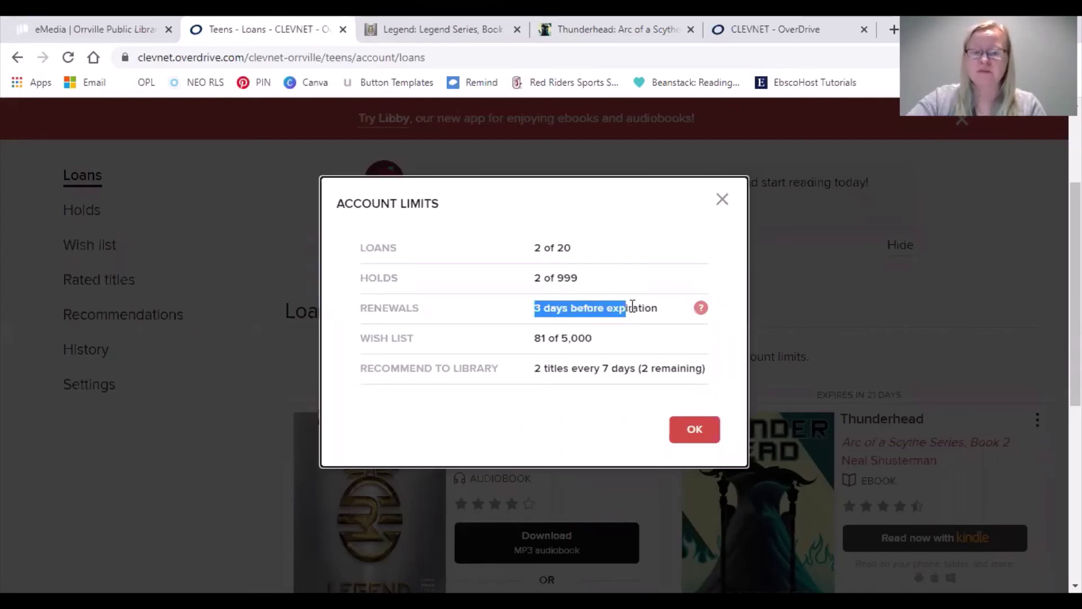
pyautogui.click(633, 345)
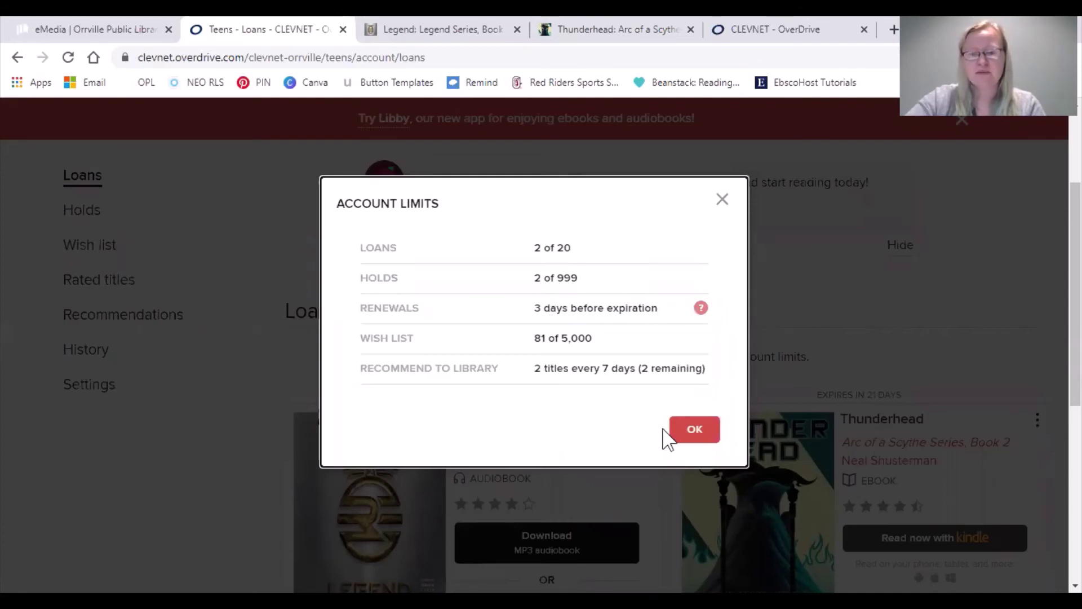
pyautogui.click(694, 429)
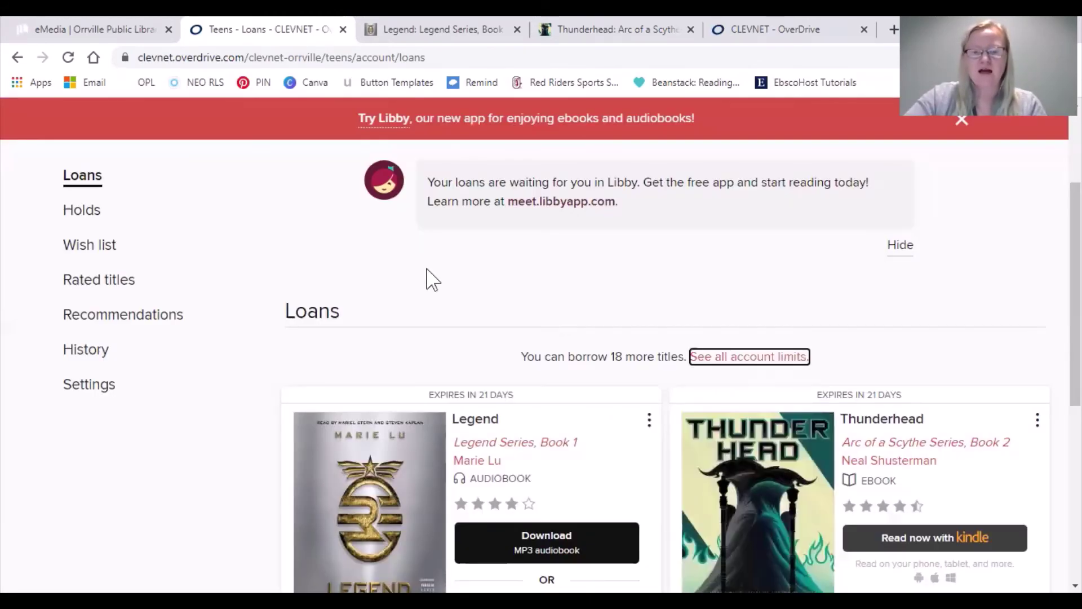
# Return the Legend audiobook from the Loans page, confirming with RETURN TITLE
pyautogui.scroll(-3, 366, 259)
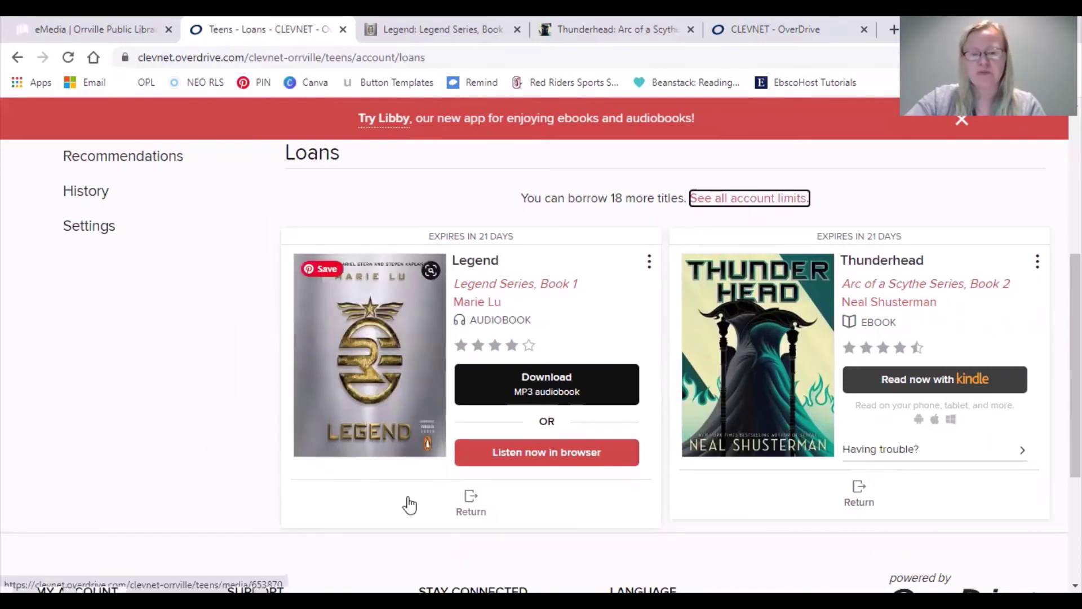
pyautogui.click(467, 504)
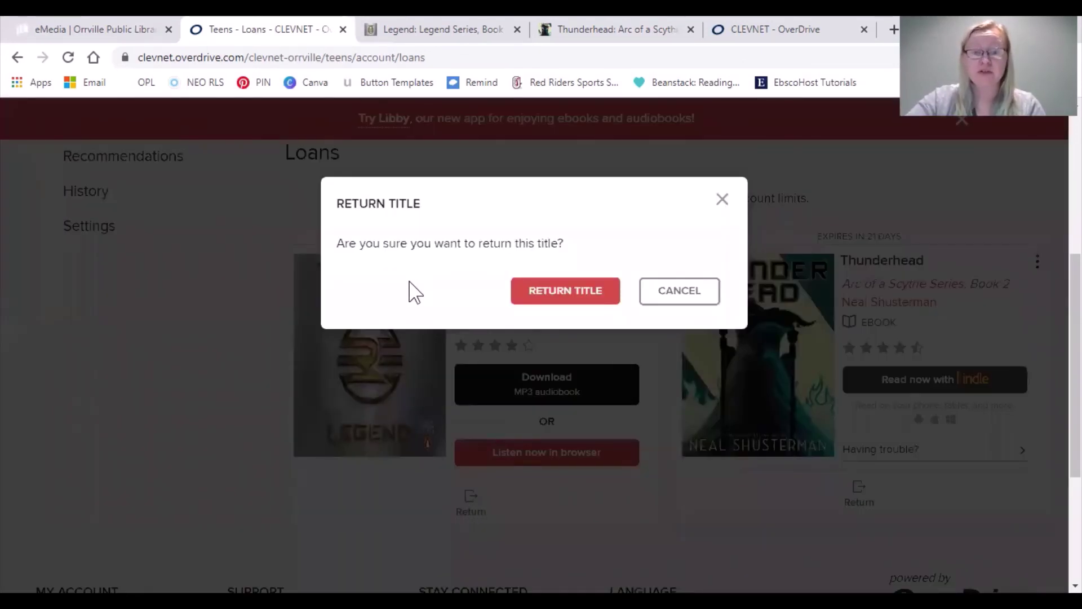
pyautogui.click(575, 299)
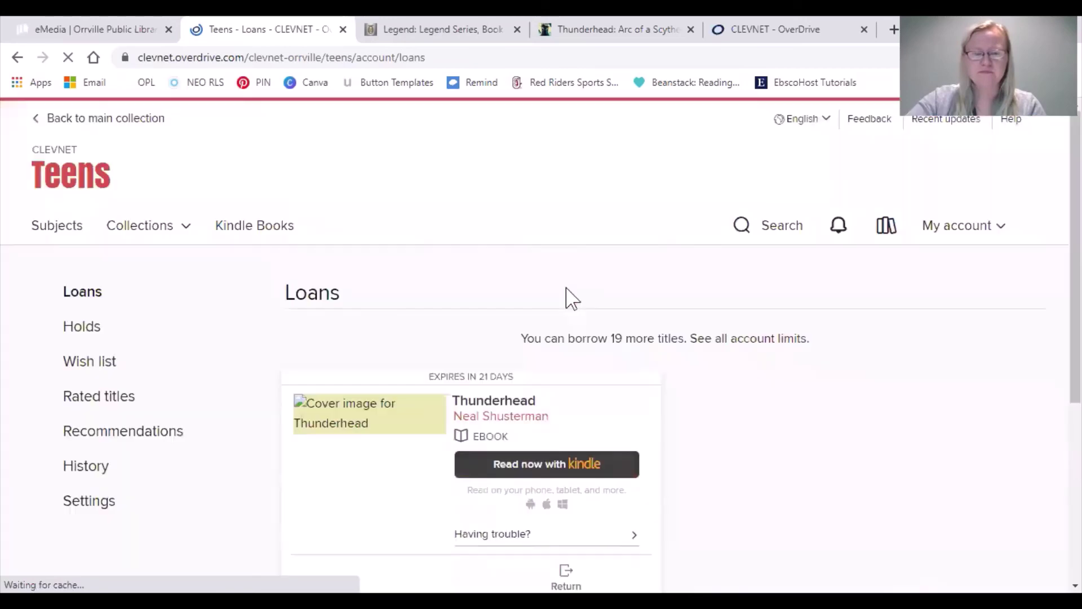
# Check the updated Loans page: only Thunderhead remains, with 19 more titles borrowable
pyautogui.scroll(-2, 812, 362)
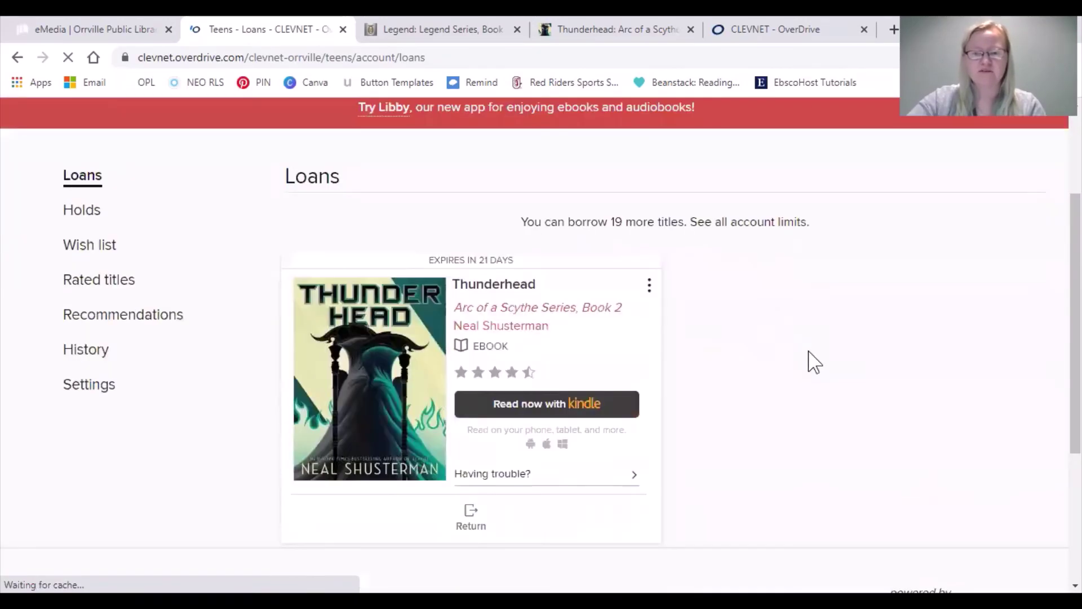
pyautogui.scroll(-1, 758, 314)
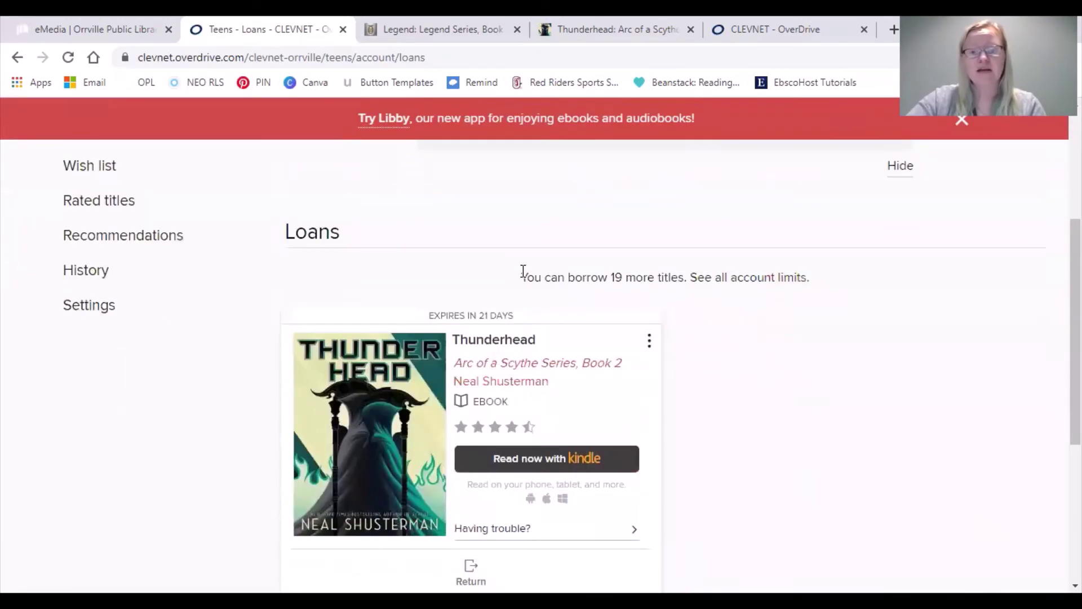
pyautogui.moveTo(529, 276); pyautogui.dragTo(568, 277)
pyautogui.moveTo(640, 283); pyautogui.dragTo(652, 283)
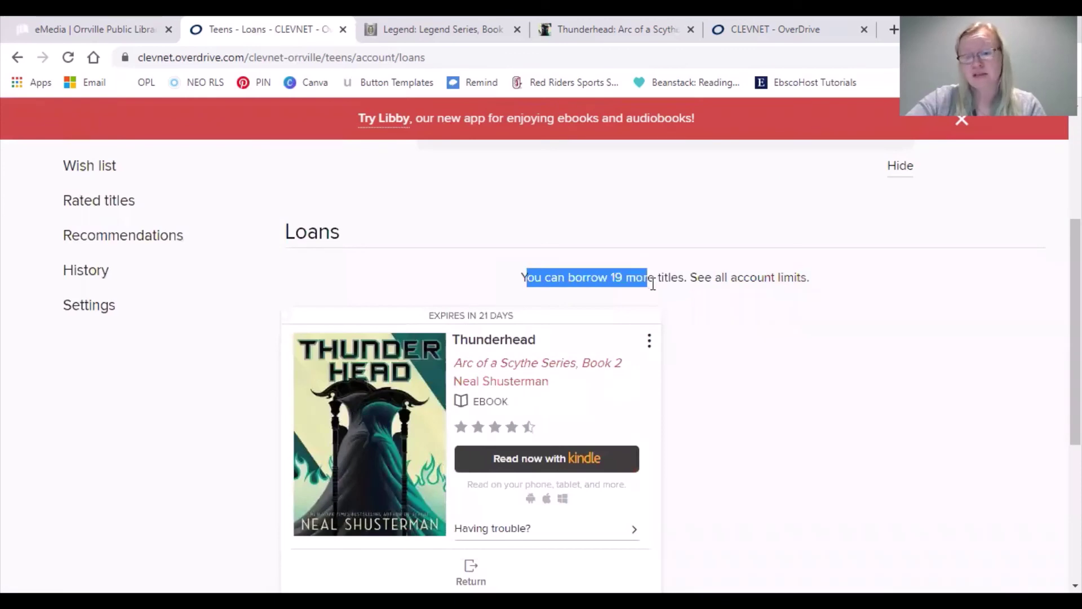
pyautogui.click(744, 332)
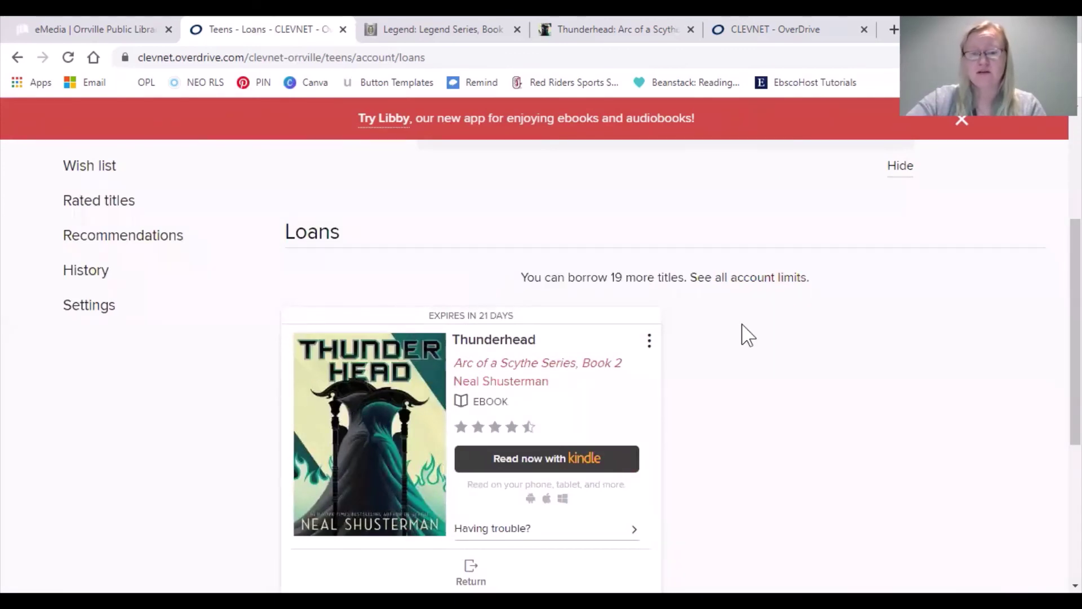
pyautogui.scroll(-2, 743, 333)
pyautogui.scroll(-2, 742, 331)
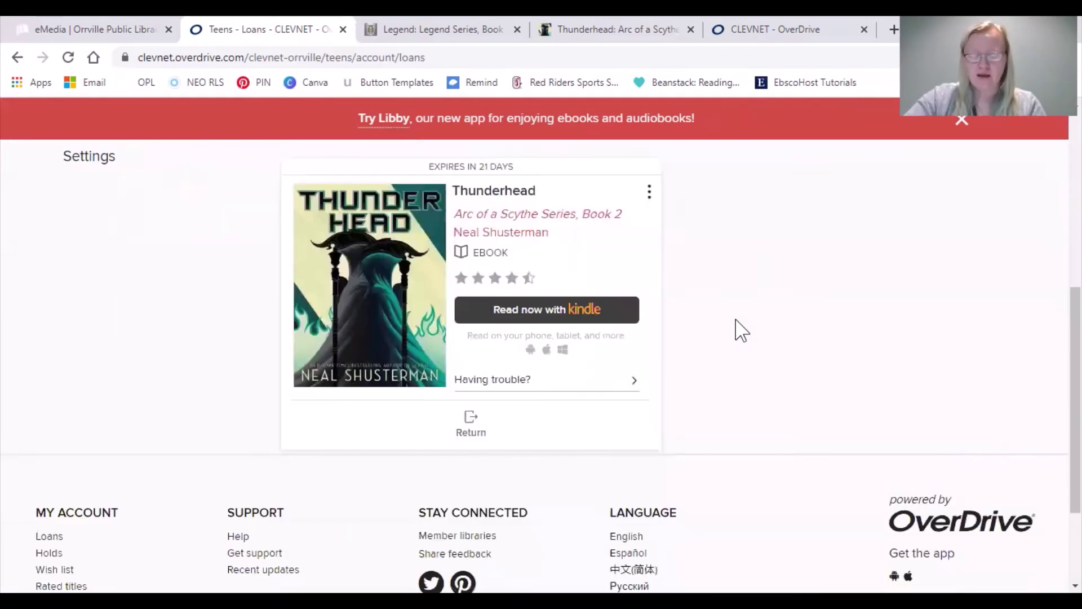
pyautogui.scroll(4, 742, 331)
pyautogui.scroll(2, 739, 327)
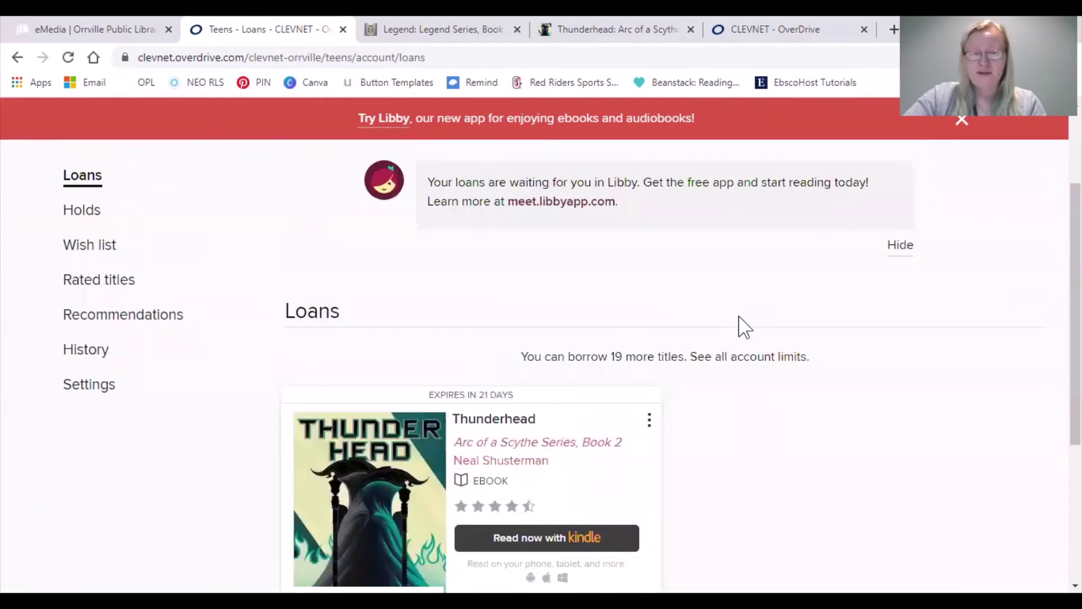
pyautogui.scroll(2, 733, 353)
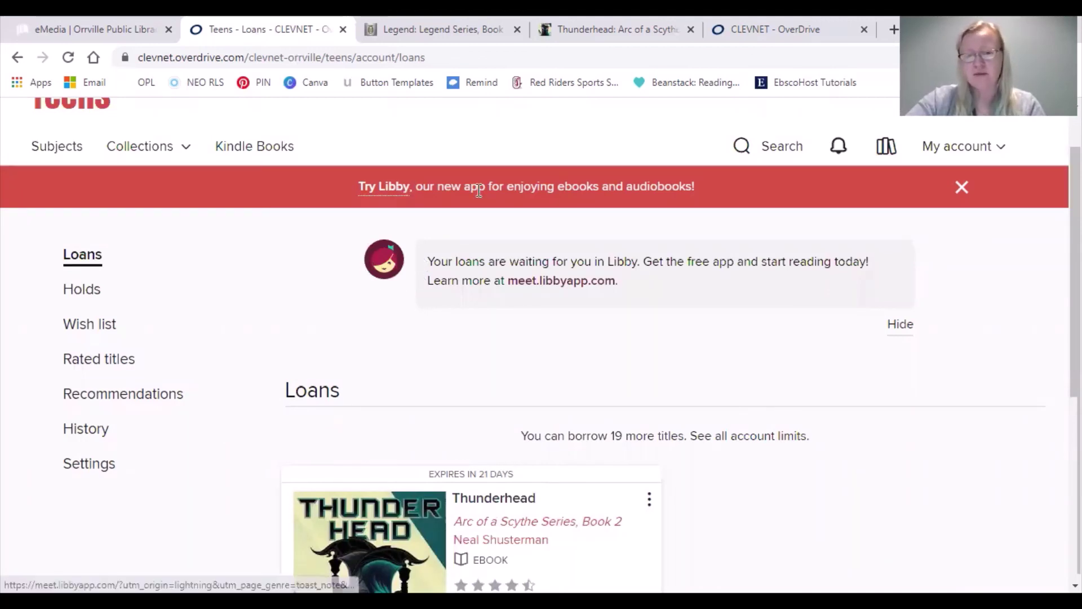
pyautogui.scroll(2, 473, 240)
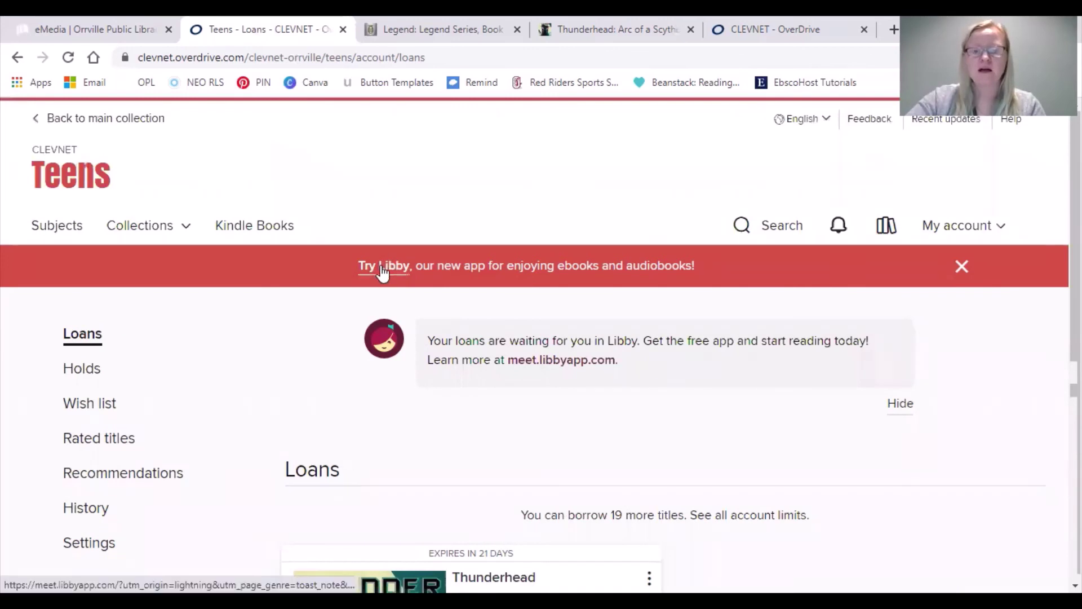
# Follow the 'Try Libby' banner link to the Libby App by OverDrive page
pyautogui.click(382, 273)
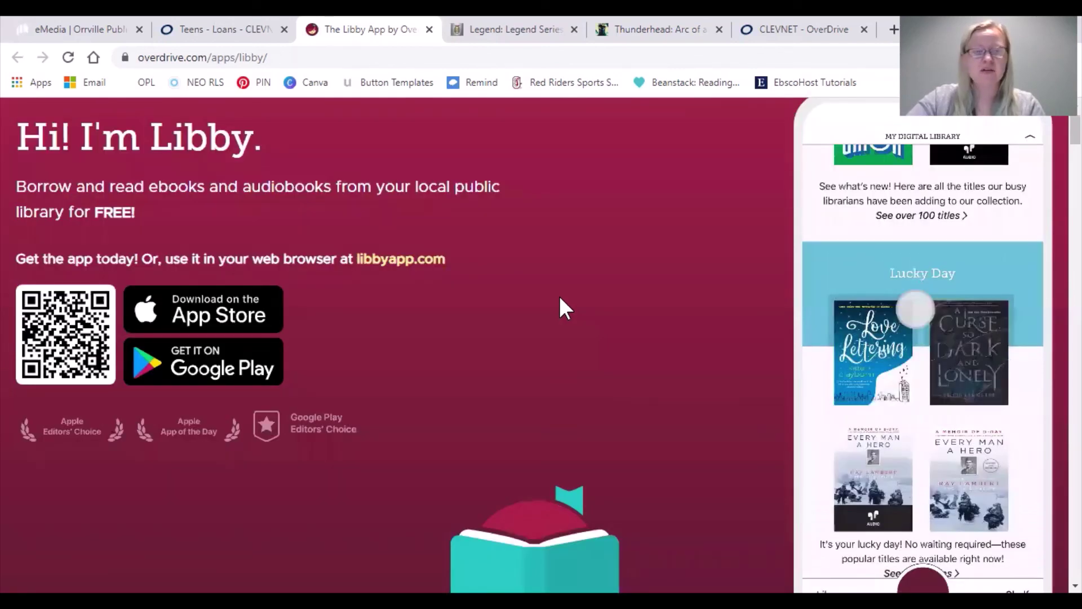
pyautogui.scroll(-3, 559, 299)
pyautogui.scroll(2, 560, 297)
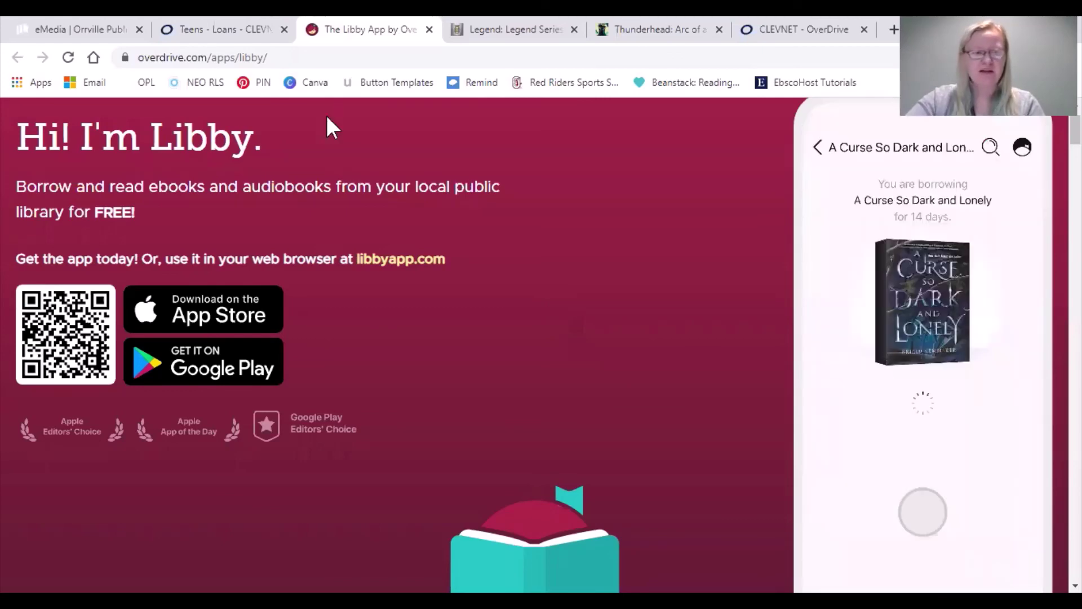
# Switch to the 'eMedia | Orrville Public Library' tab and scroll up to its CLEVNET Overdrive section
pyautogui.click(85, 31)
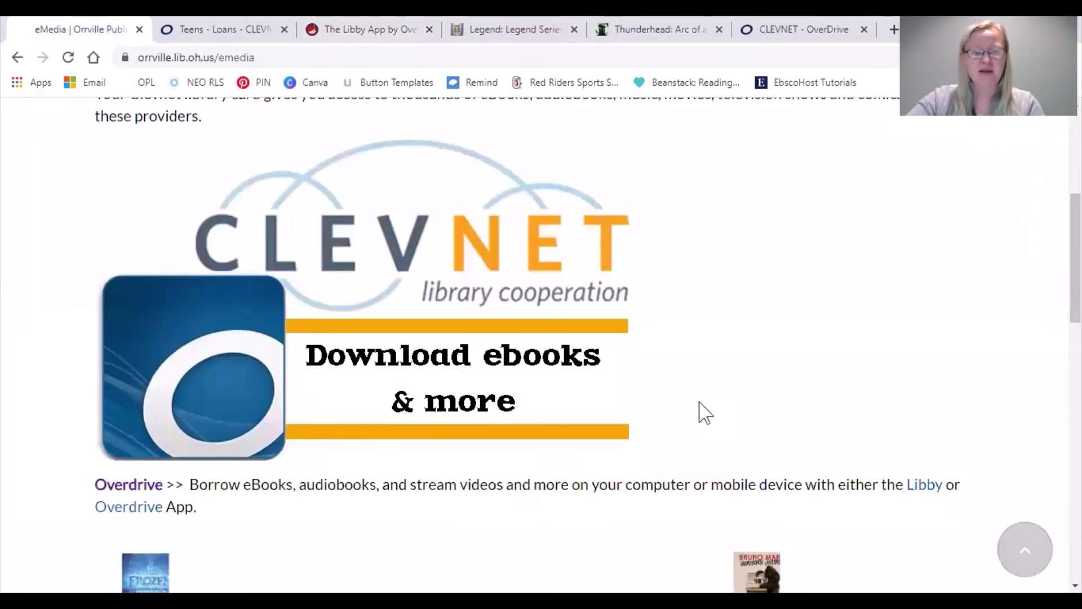
pyautogui.scroll(3, 693, 404)
pyautogui.scroll(3, 687, 401)
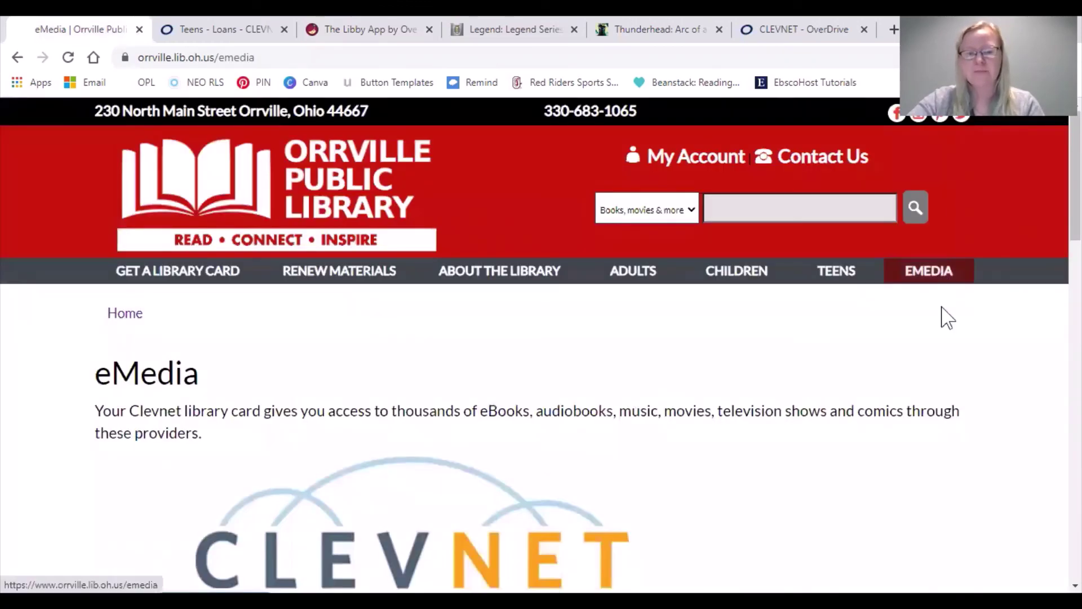
pyautogui.scroll(-3, 930, 322)
pyautogui.scroll(-3, 931, 322)
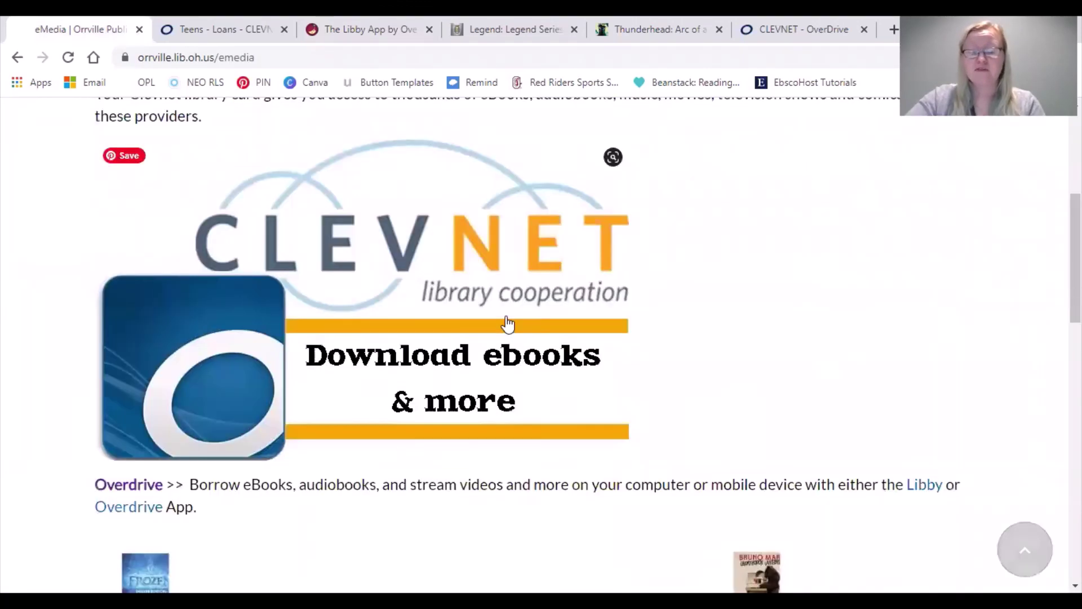
pyautogui.scroll(1, 986, 341)
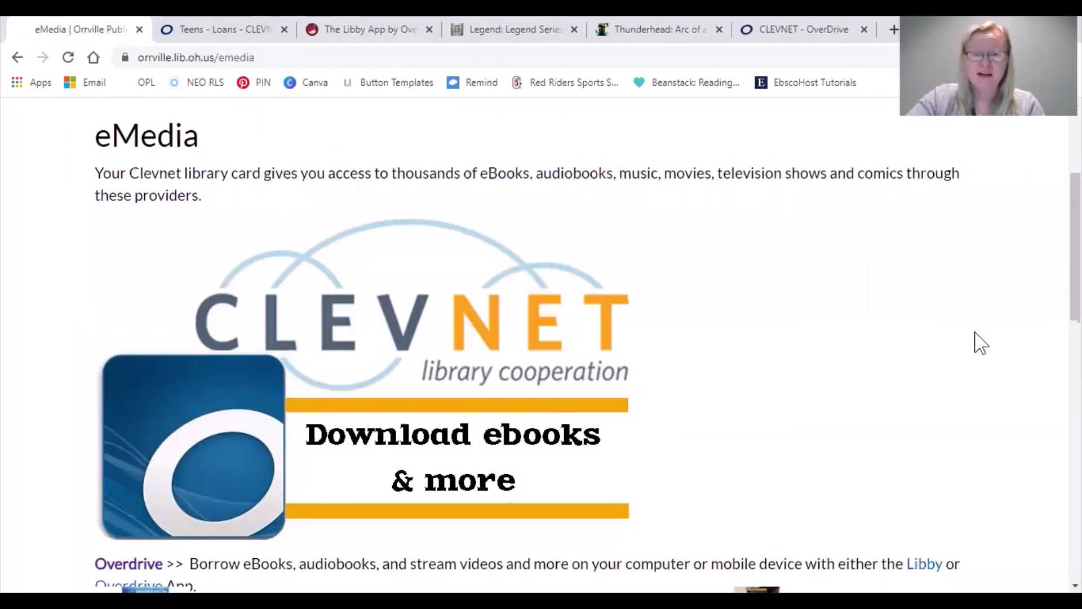
pyautogui.scroll(1, 981, 348)
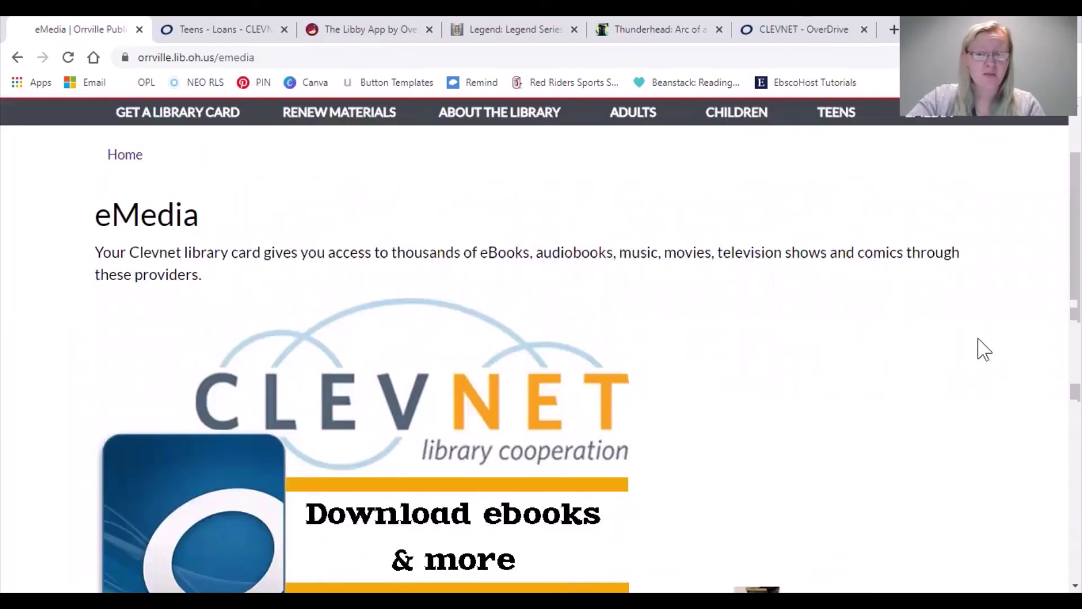
pyautogui.scroll(1, 979, 351)
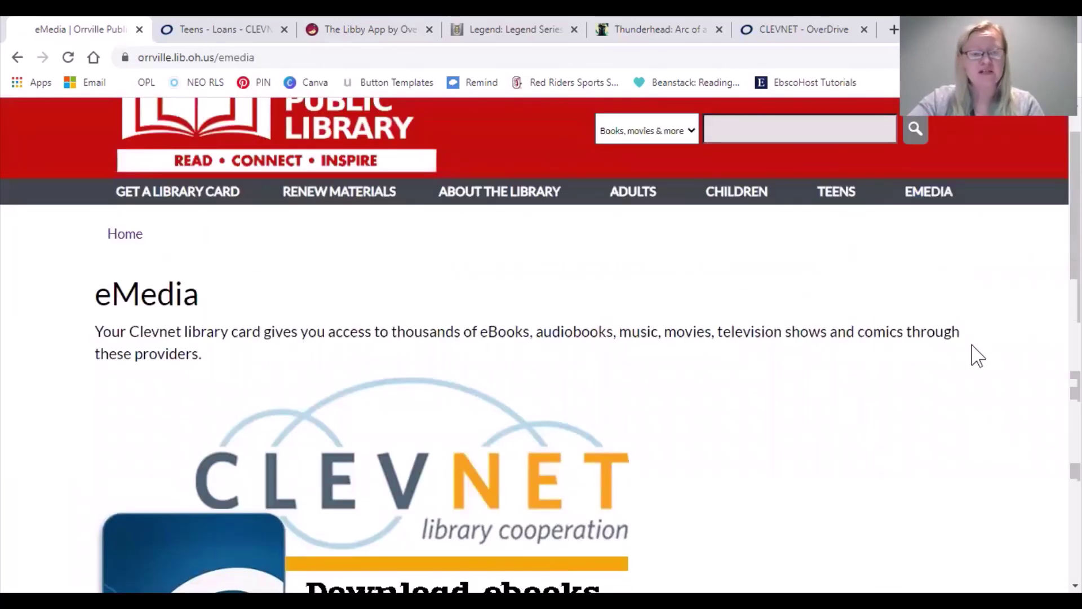
pyautogui.scroll(1, 975, 355)
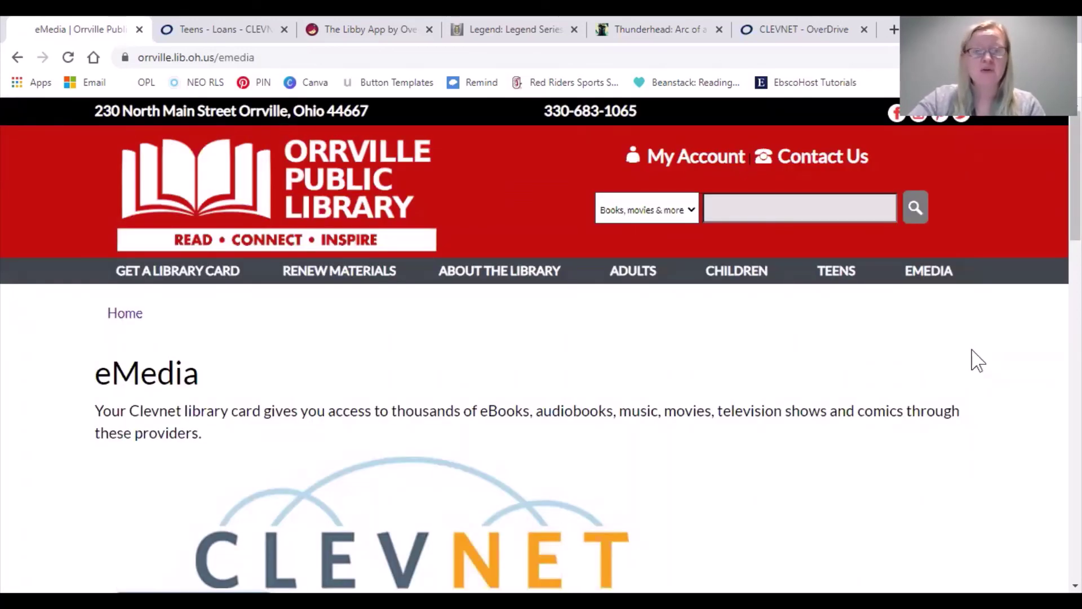